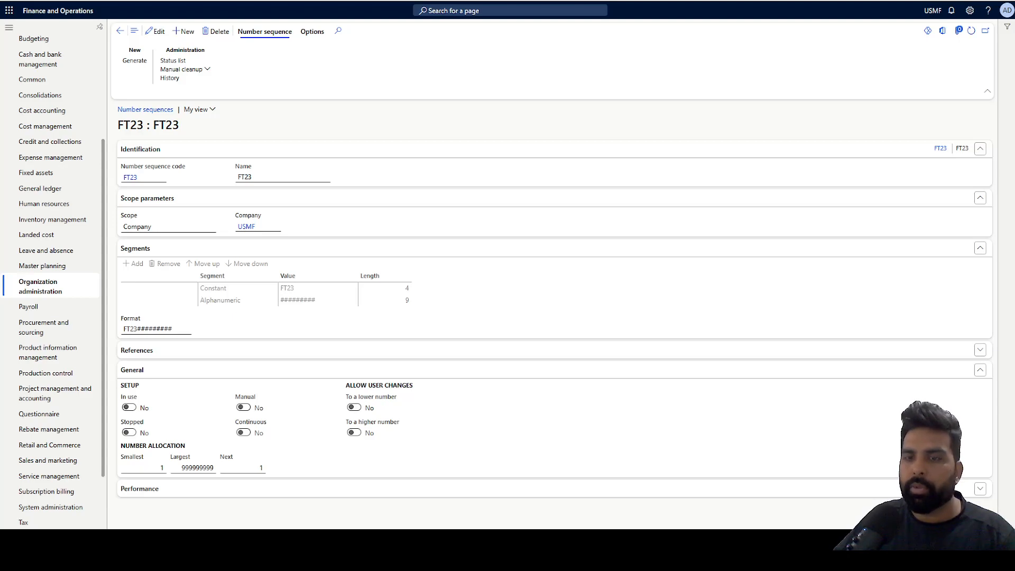
# Step: Open the number sequences setup in the Accounts receivable parameters
pyautogui.scroll(5, 53, 265)
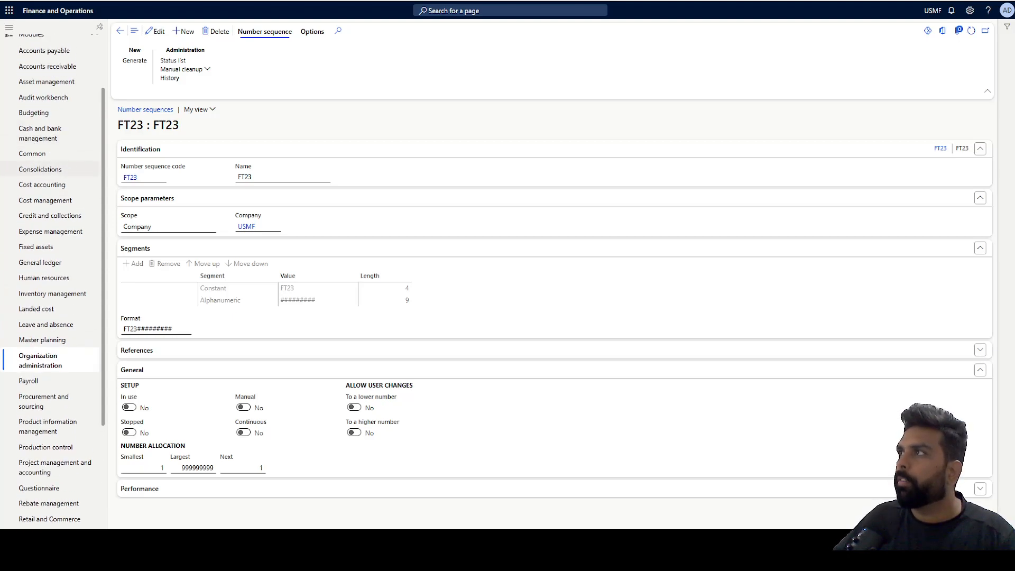
pyautogui.click(73, 140)
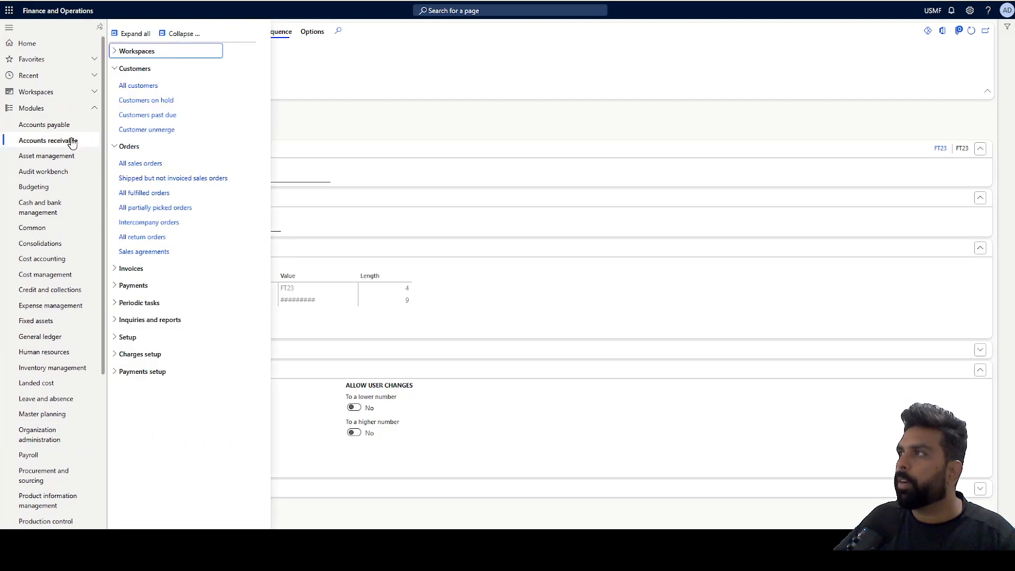
pyautogui.click(129, 337)
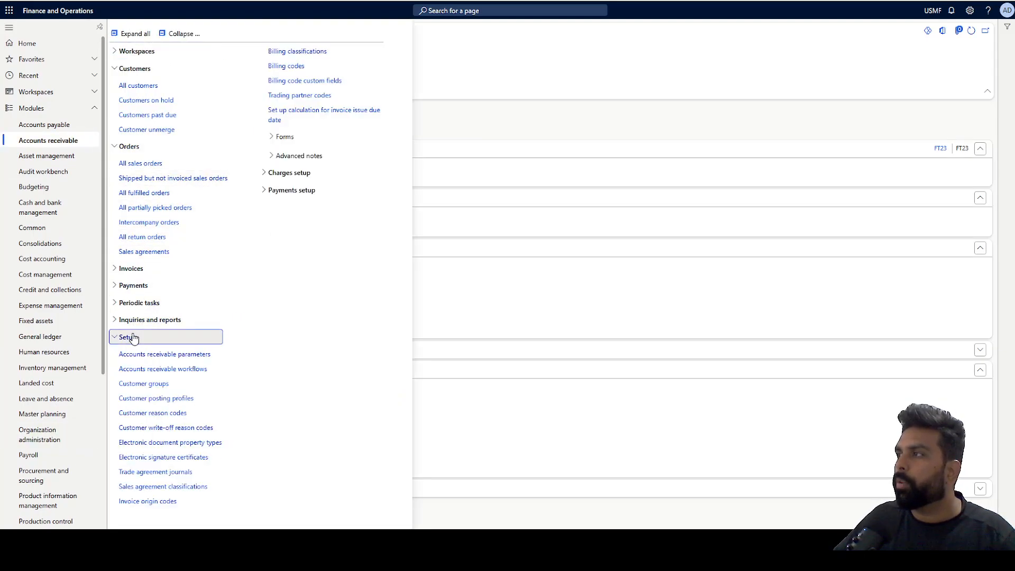
pyautogui.click(171, 354)
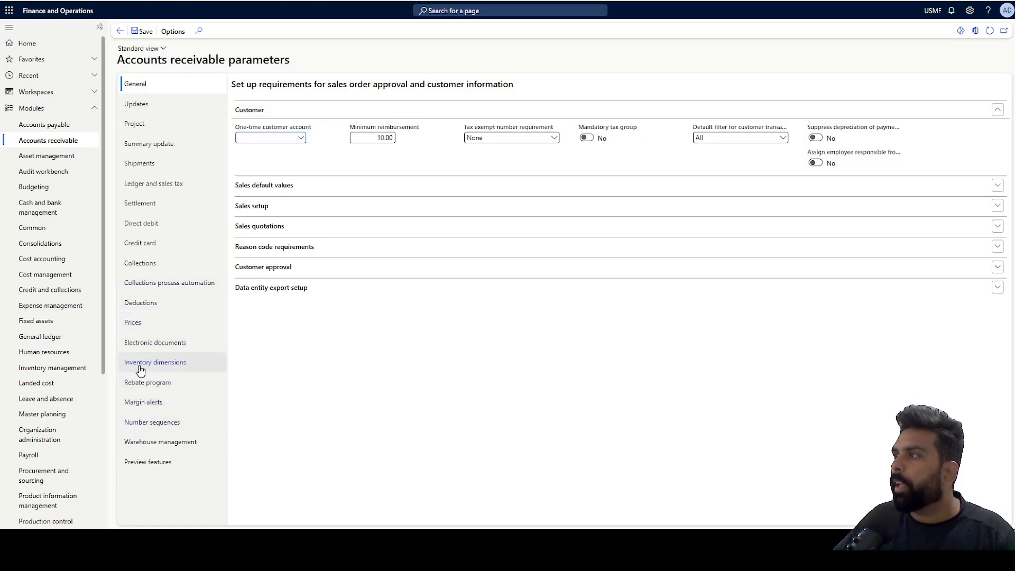
pyautogui.click(164, 422)
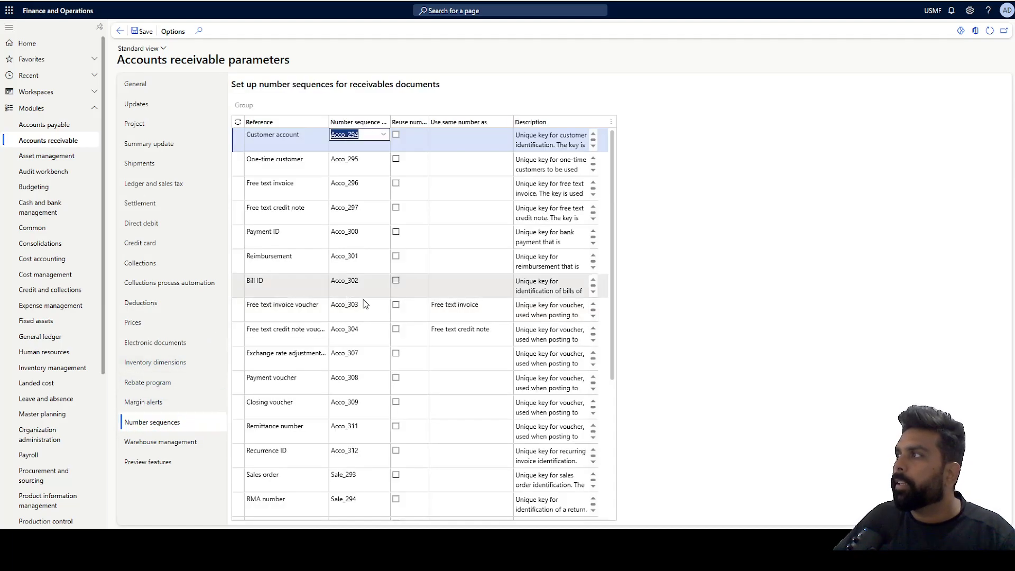
# Step: Select the Free text invoice reference and open the number sequence groups
pyautogui.moveTo(365, 309)
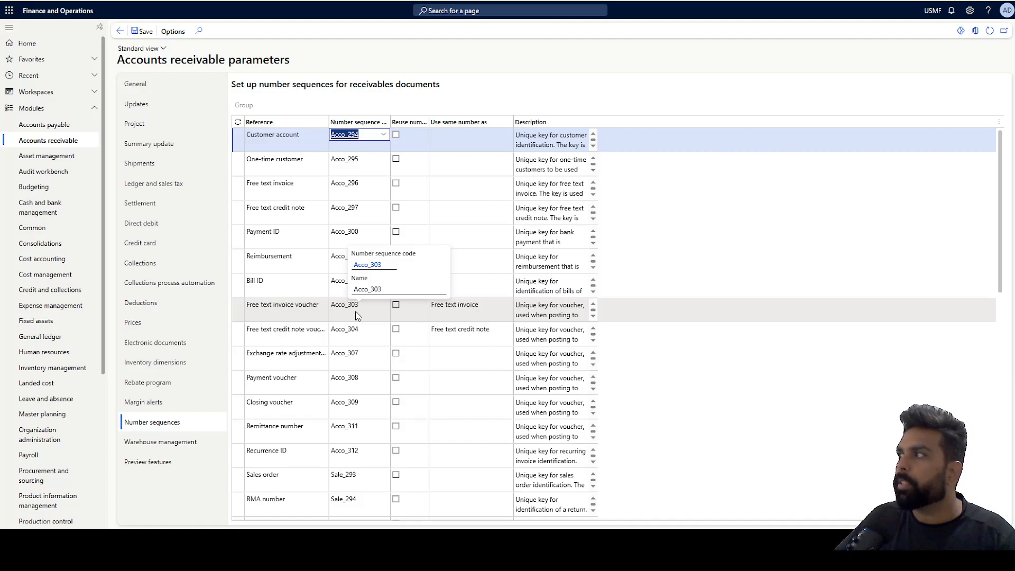
pyautogui.click(284, 181)
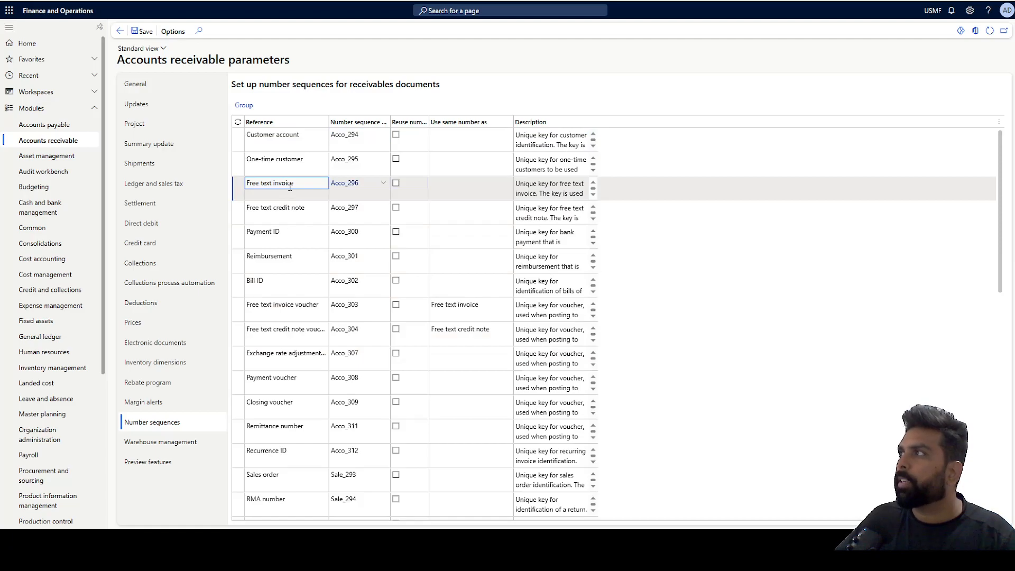
pyautogui.click(247, 107)
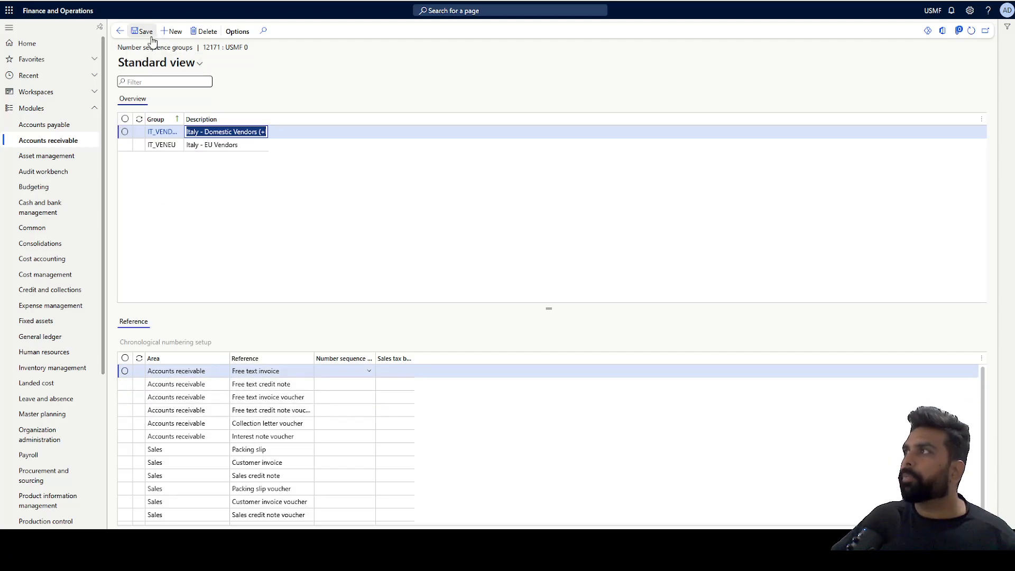
# Step: Create and save a number sequence group 23 with the description 23
pyautogui.click(172, 33)
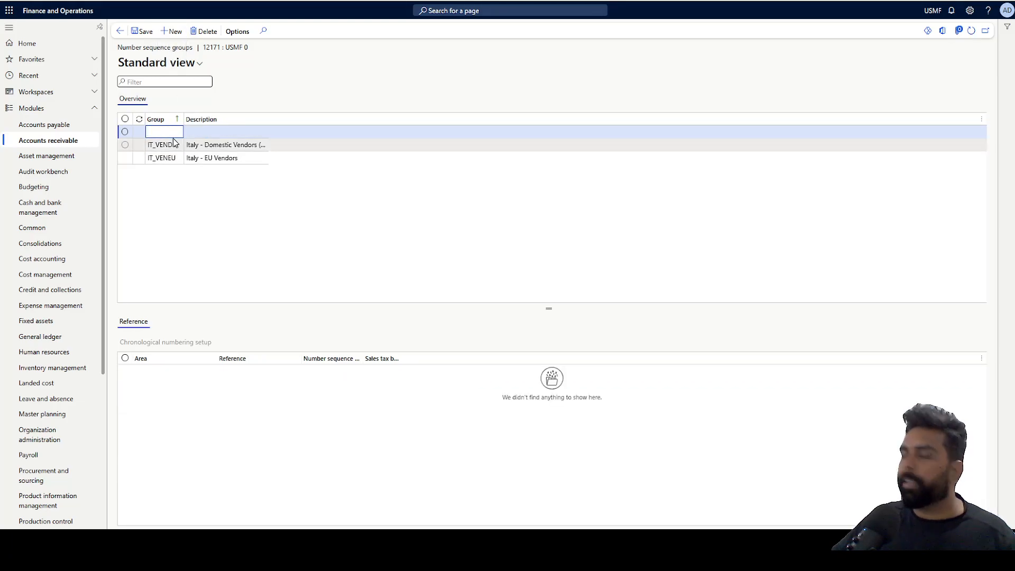
pyautogui.write('23')
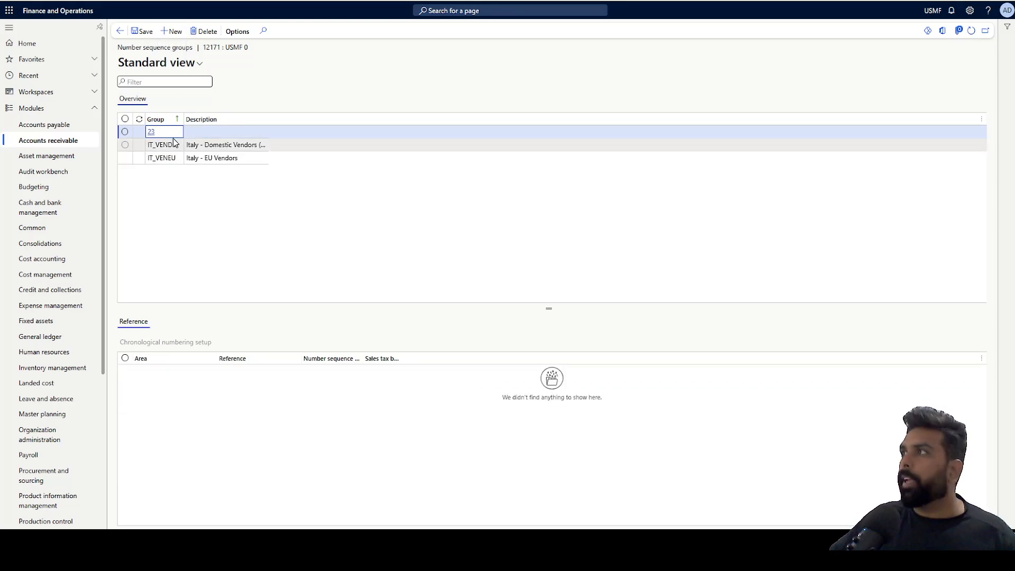
pyautogui.click(206, 131)
pyautogui.write('23')
pyautogui.click(141, 32)
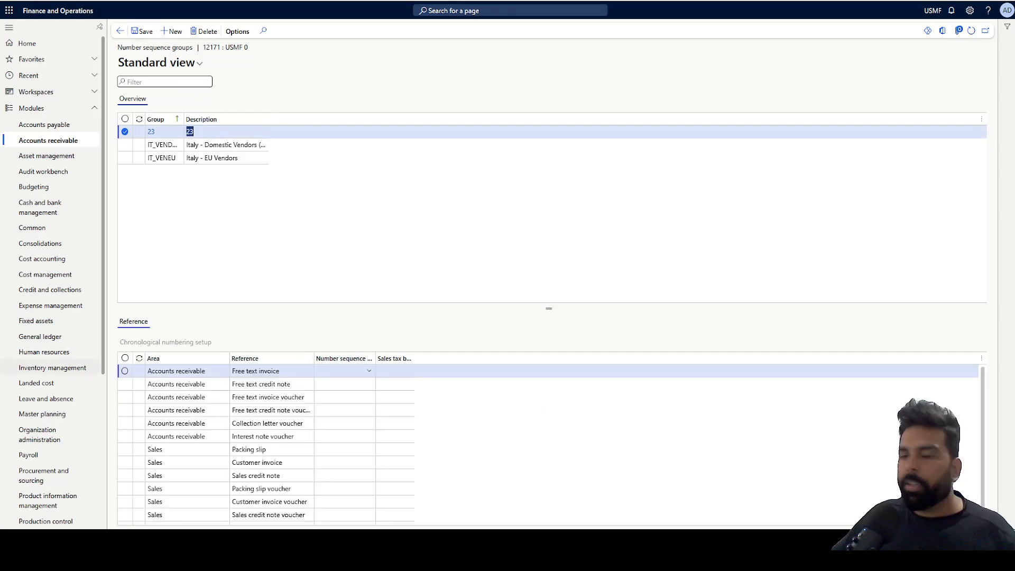
# Step: Assign number sequence FT23 to the Free text invoice reference of group 23 and save
pyautogui.click(354, 371)
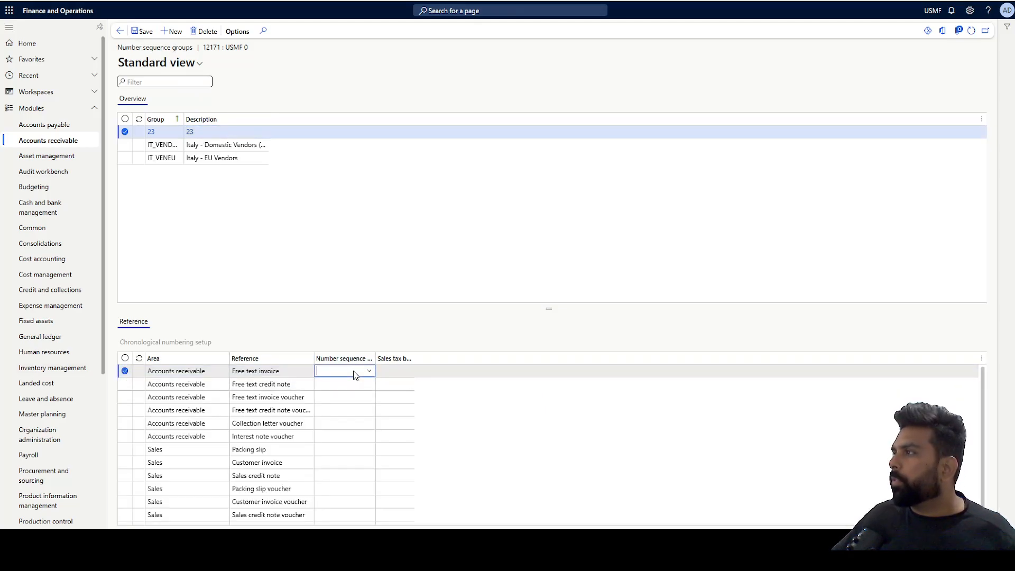
pyautogui.click(369, 373)
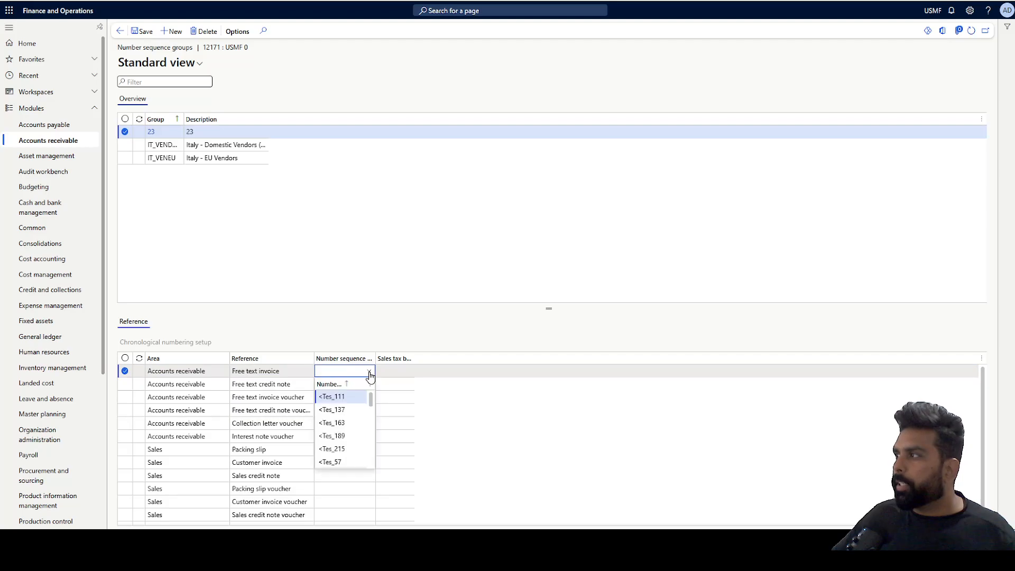
pyautogui.write('ft')
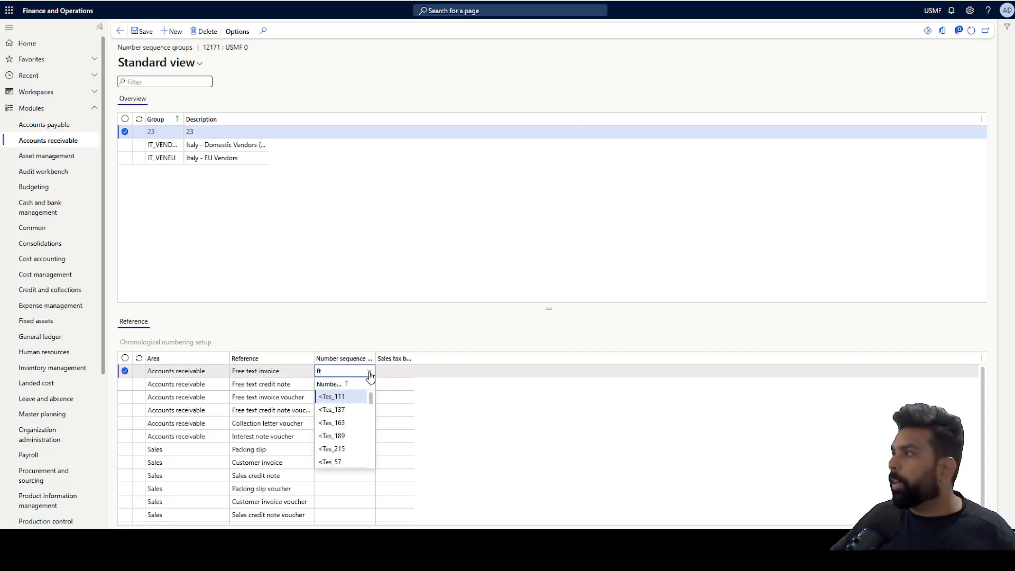
pyautogui.press('Return')
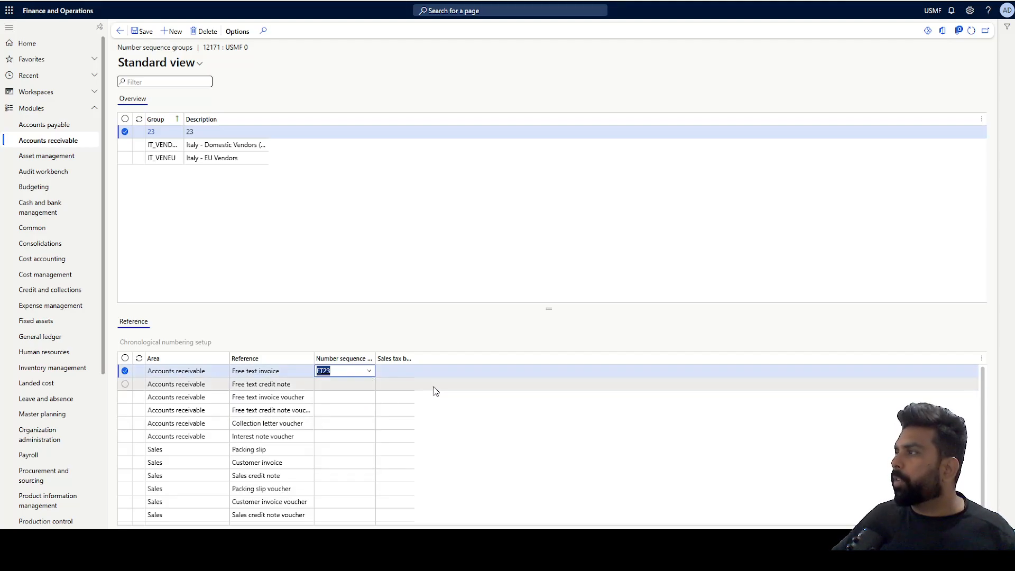
pyautogui.click(140, 34)
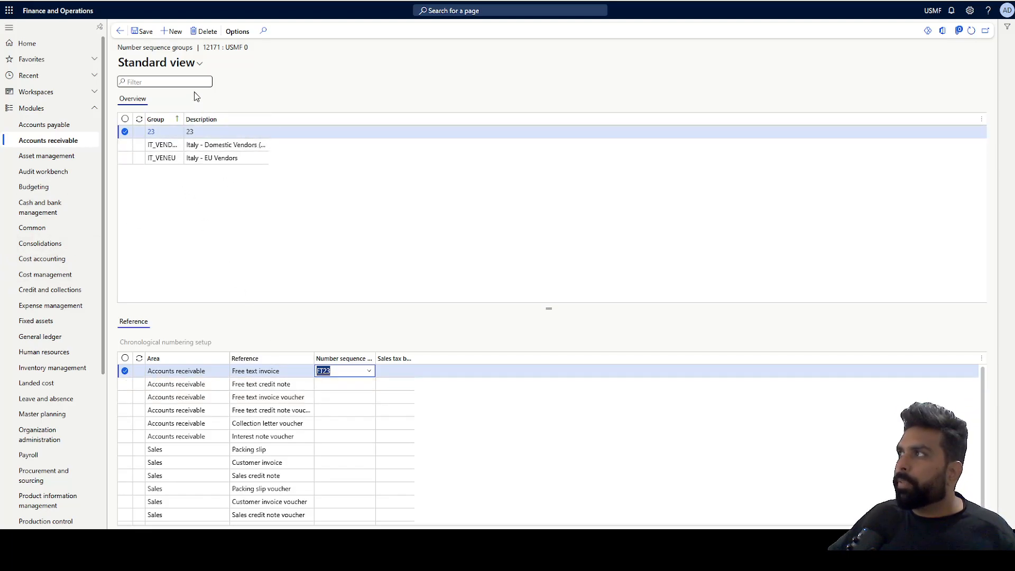
# Step: Create and save a number sequence group 24 with the description 24
pyautogui.click(170, 31)
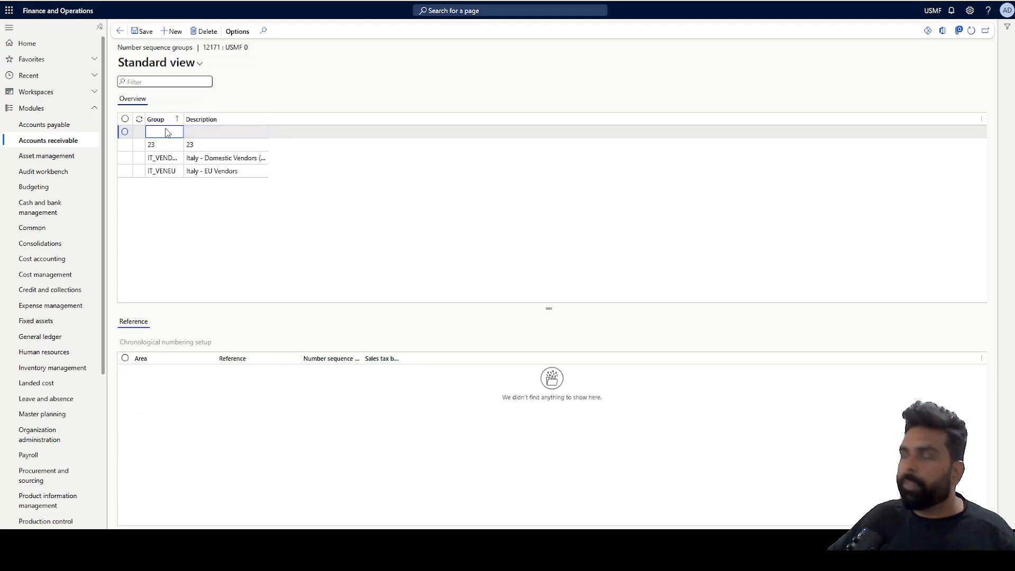
pyautogui.write('24')
pyautogui.click(206, 133)
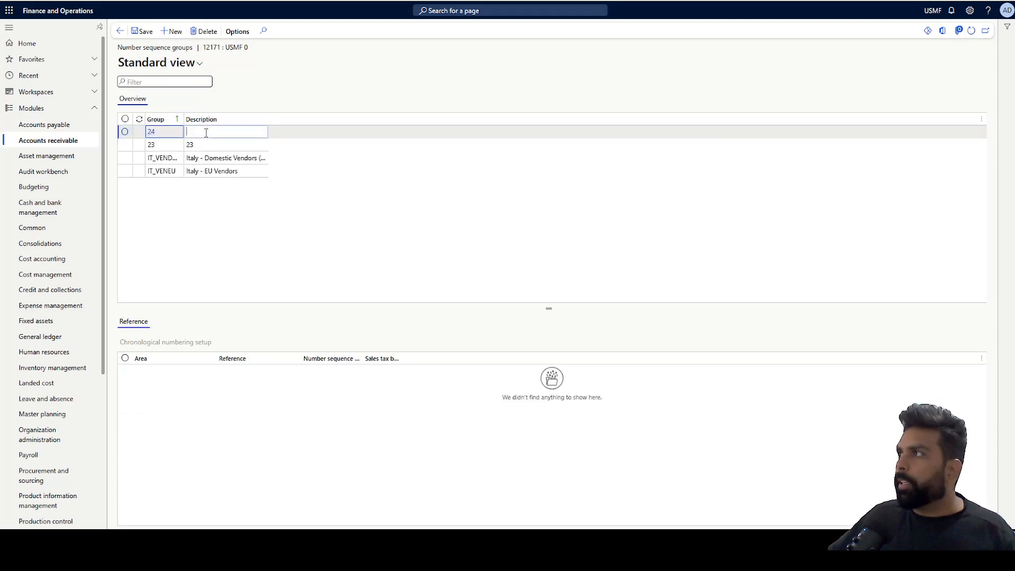
pyautogui.write('24')
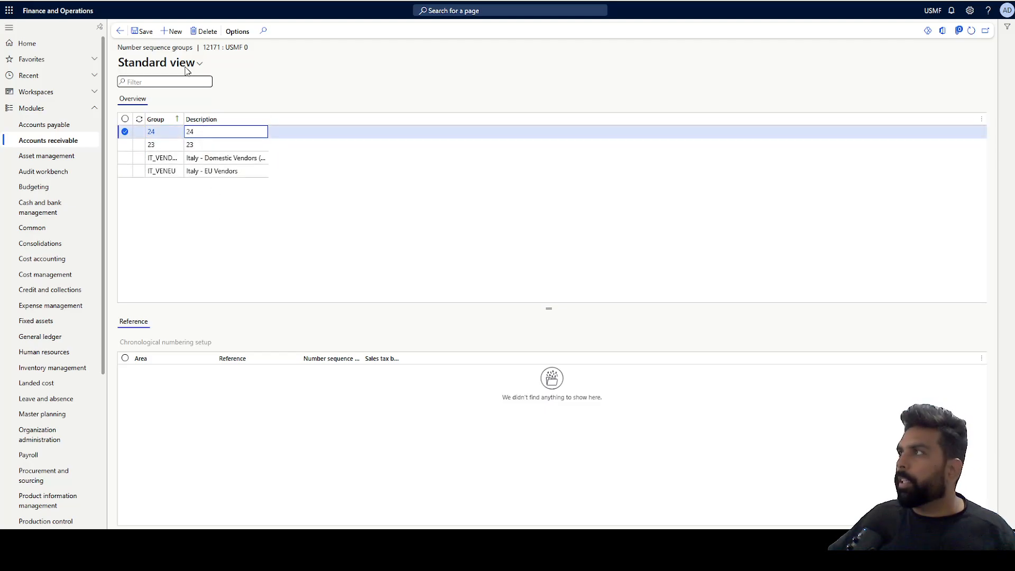
pyautogui.click(142, 31)
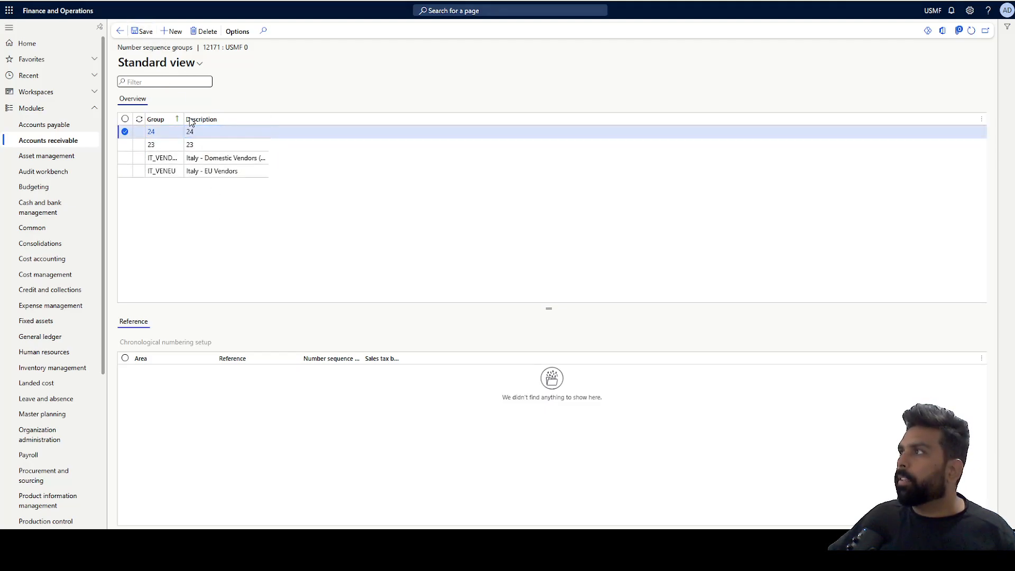
# Step: Assign number sequence FT24 to the Free text invoice reference of group 24 and save
pyautogui.click(346, 372)
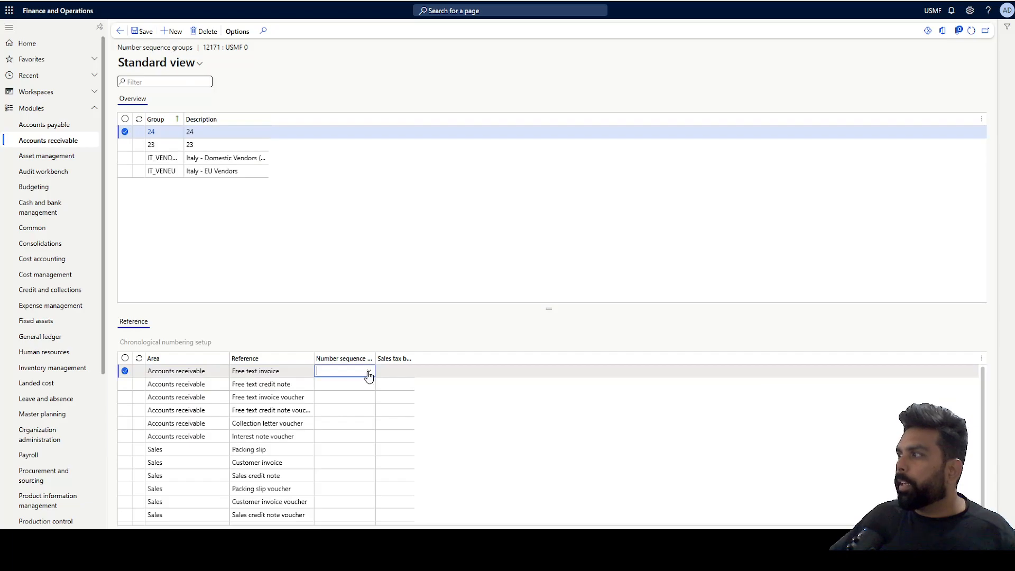
pyautogui.click(369, 374)
pyautogui.write('ft')
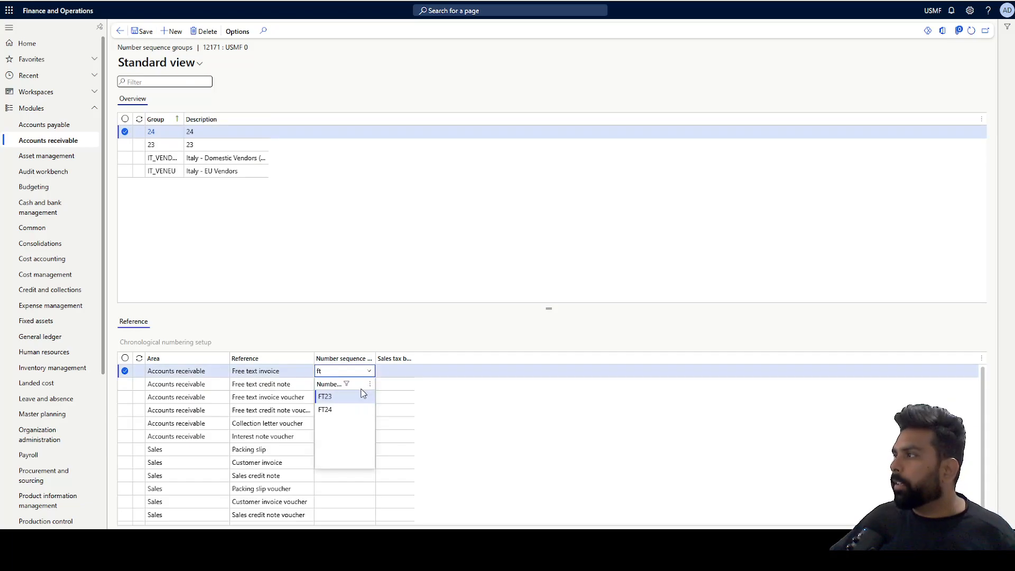
pyautogui.press('Return')
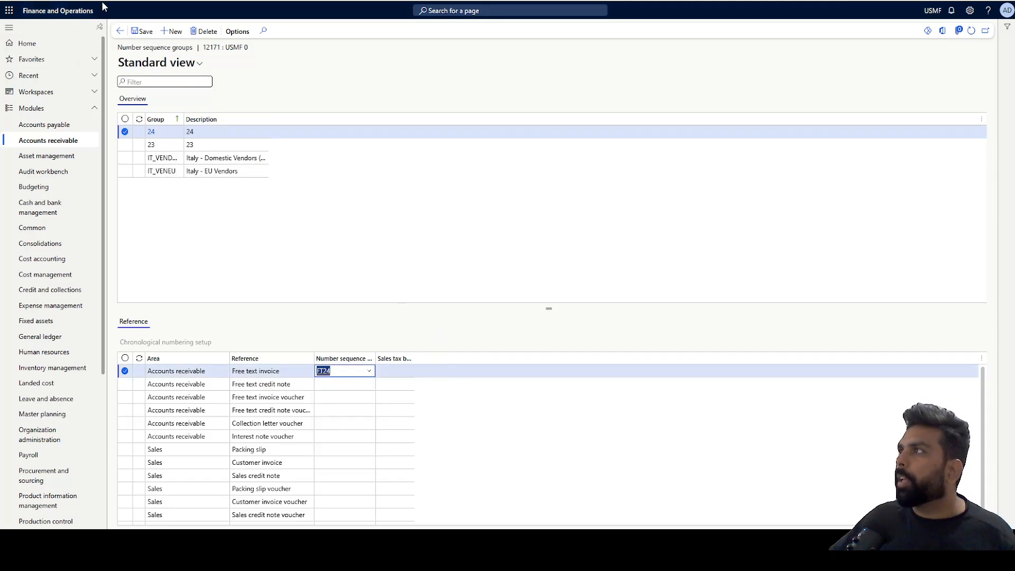
pyautogui.click(142, 31)
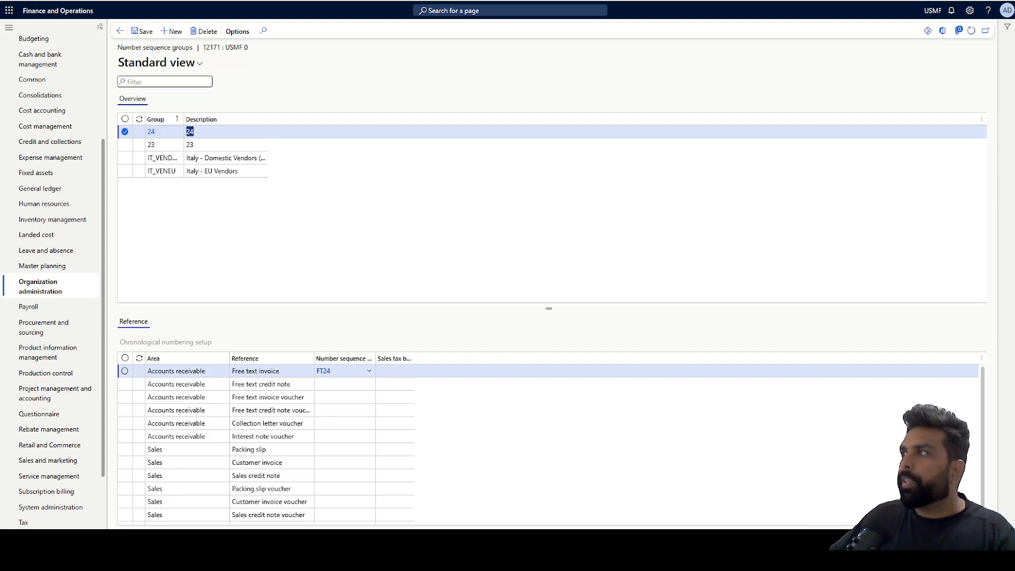
# Step: Create a record in Organization administration's chronological number sequence groups with the effective date 1/1/2023
pyautogui.click(66, 288)
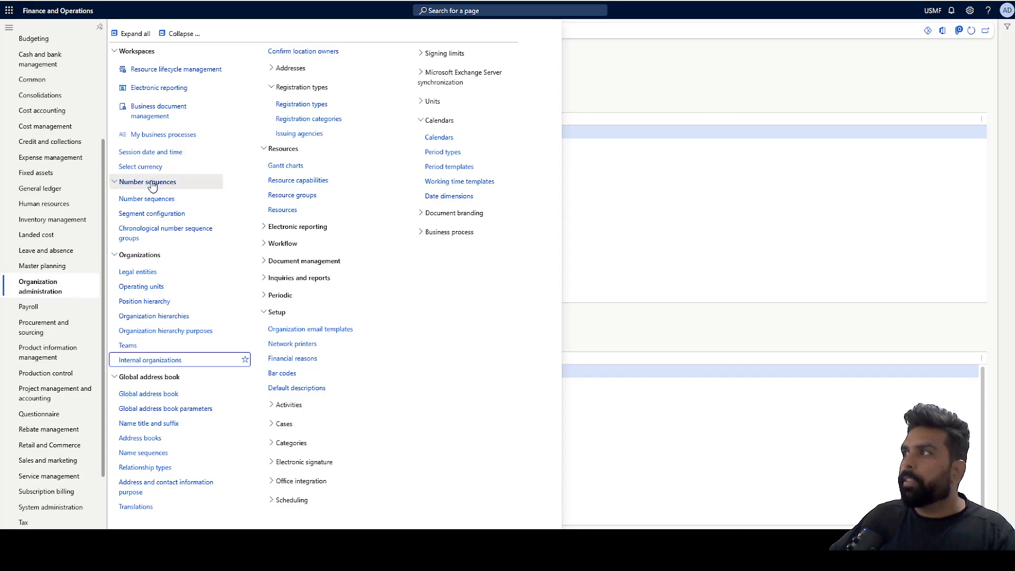
pyautogui.click(161, 238)
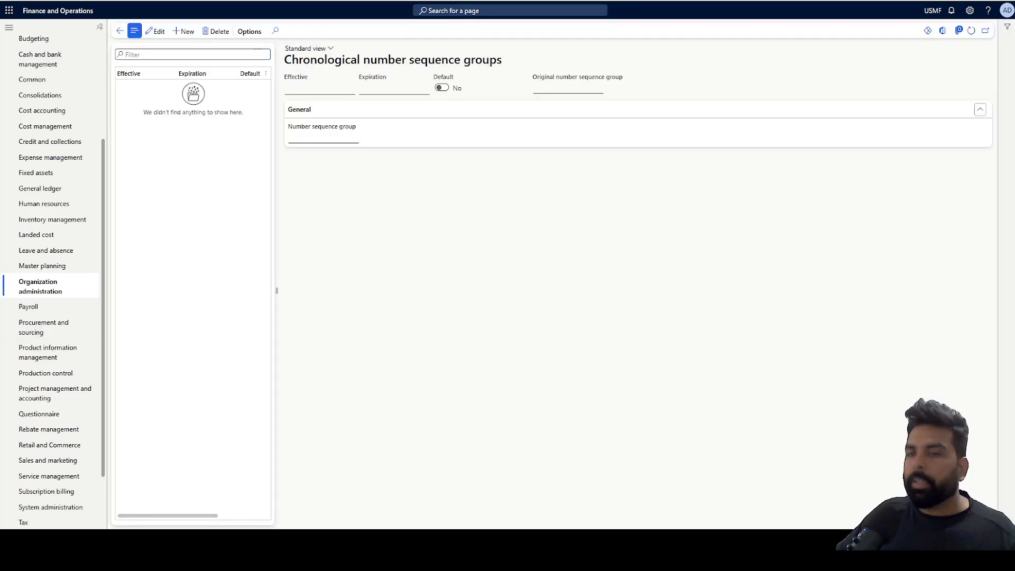
pyautogui.click(184, 33)
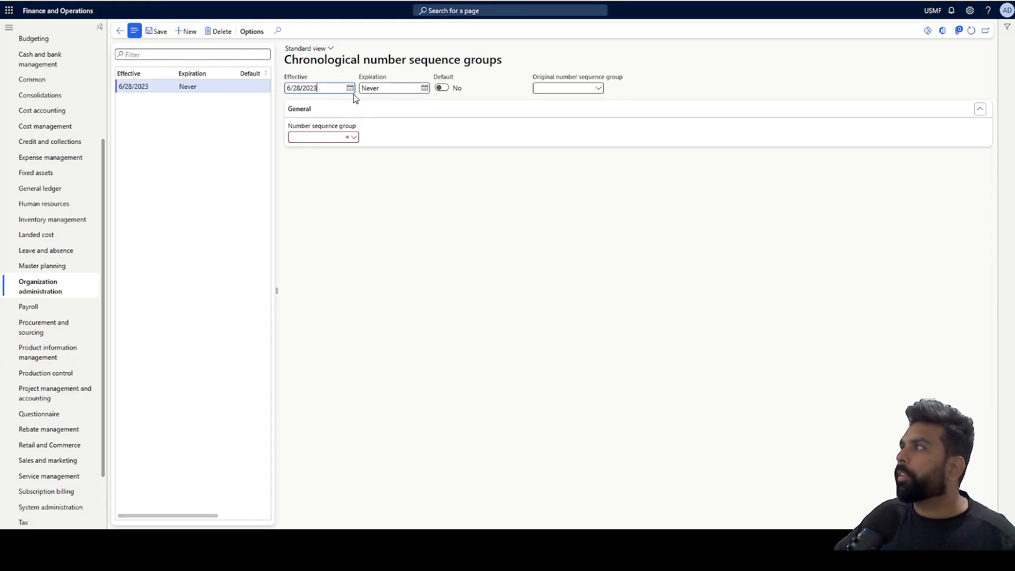
pyautogui.click(350, 88)
pyautogui.click(322, 109)
pyautogui.click(324, 126)
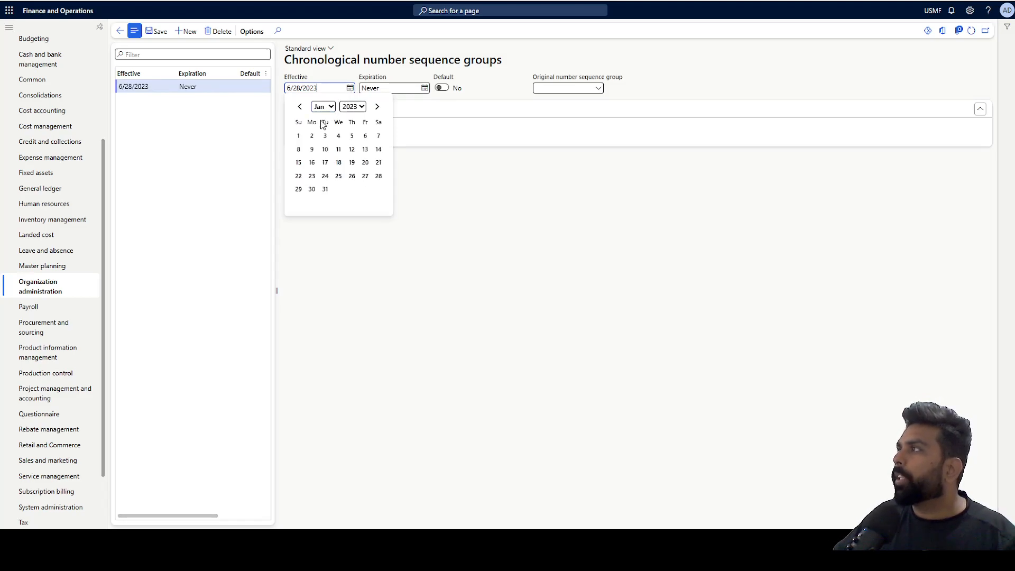
pyautogui.click(299, 135)
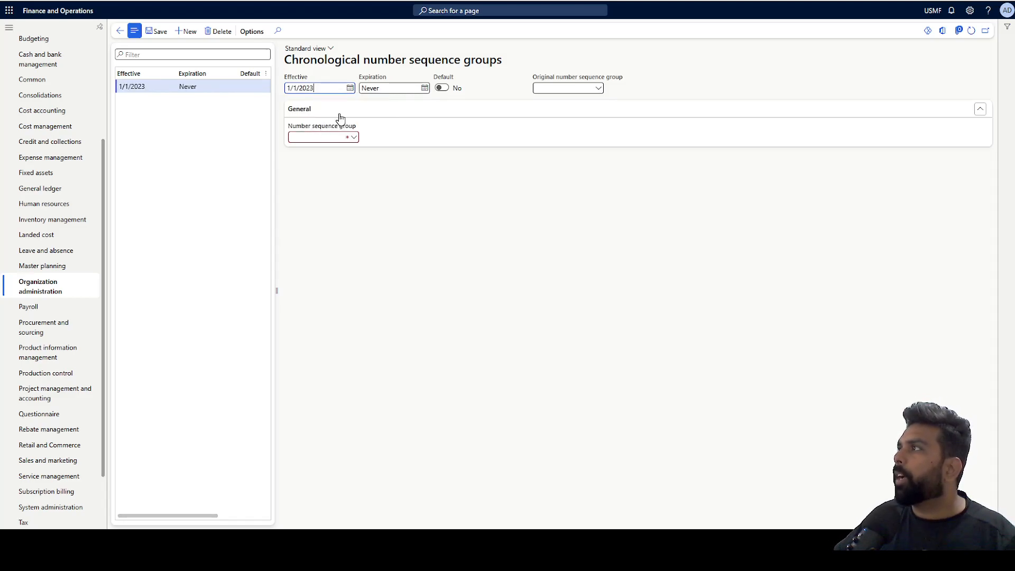
# Step: Set the 1/1/2023 record's expiration date to 12/31/2023 and its number sequence group to 23
pyautogui.click(425, 88)
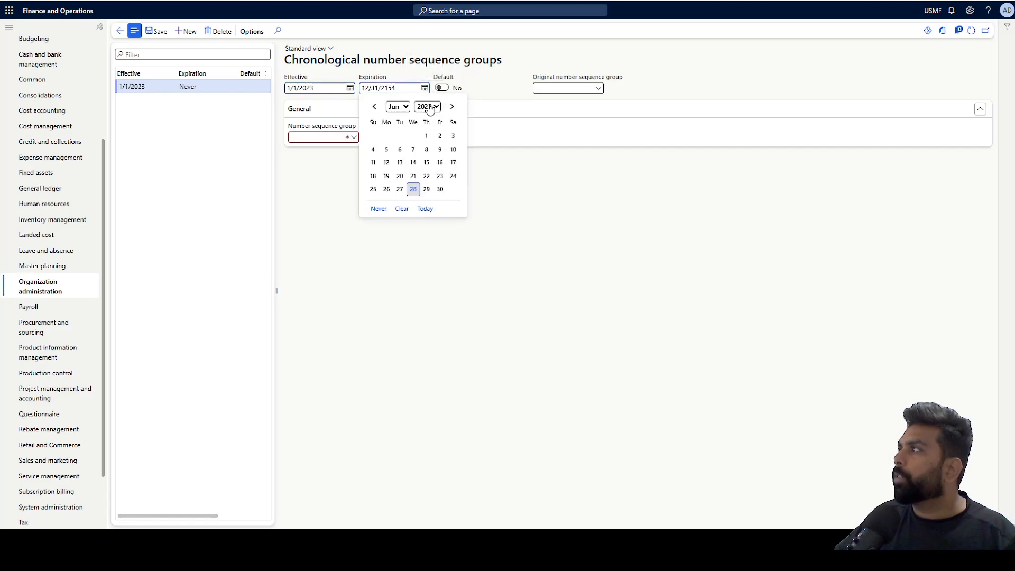
pyautogui.click(398, 106)
pyautogui.click(392, 222)
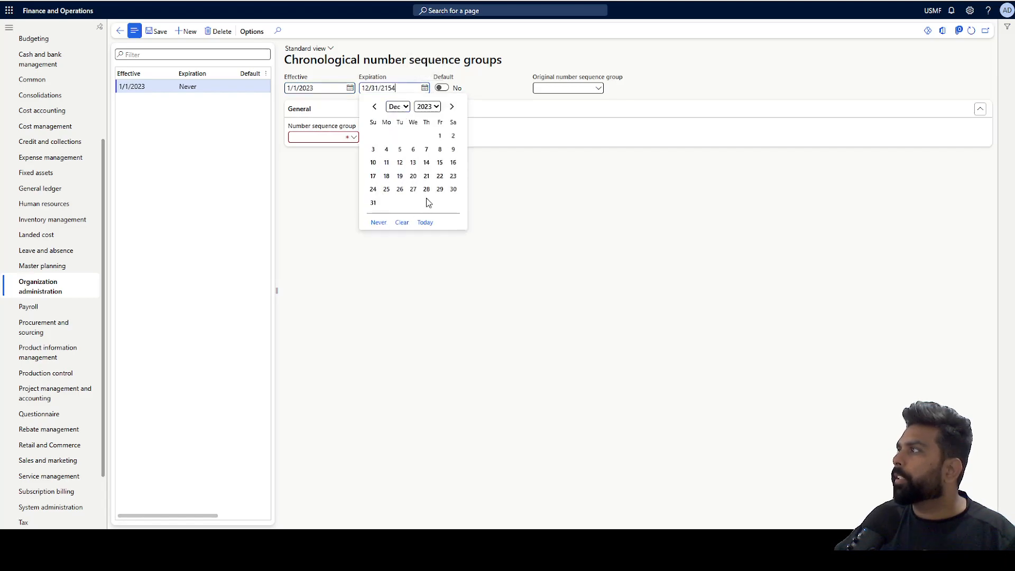
pyautogui.click(373, 202)
pyautogui.click(354, 137)
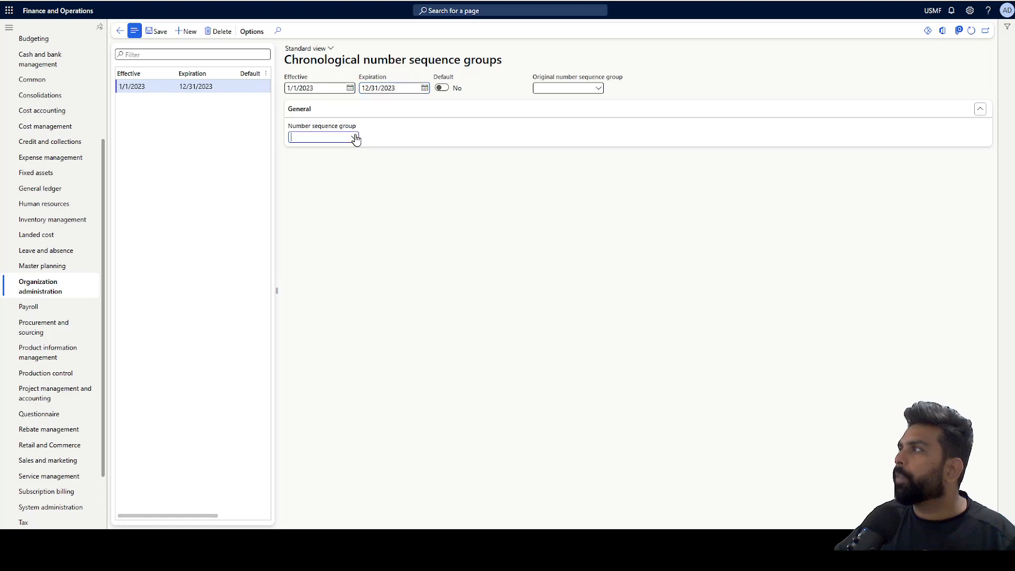
pyautogui.click(338, 164)
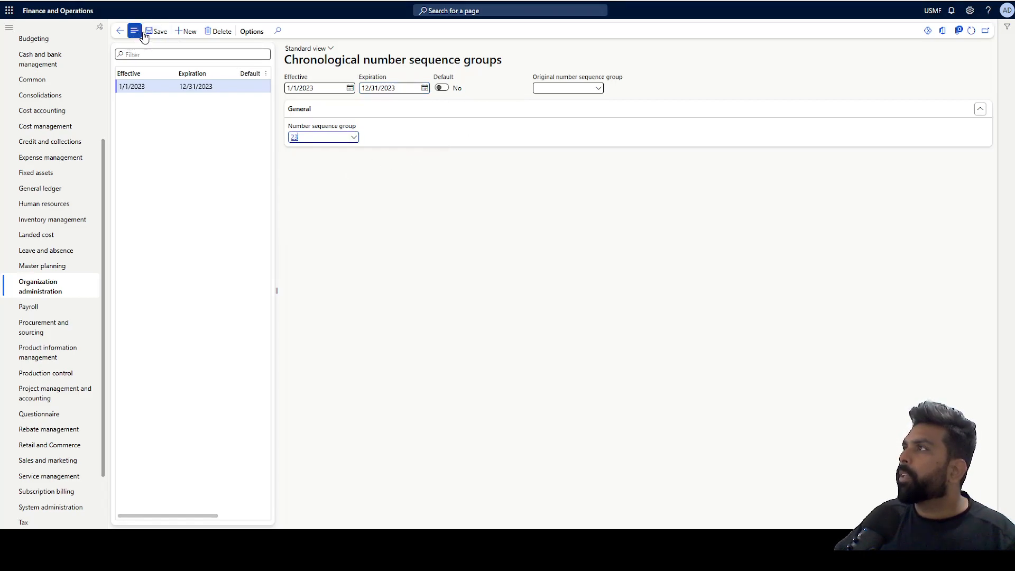
# Step: Create another chronological number sequence group record with the effective date 1/1/2024
pyautogui.click(188, 31)
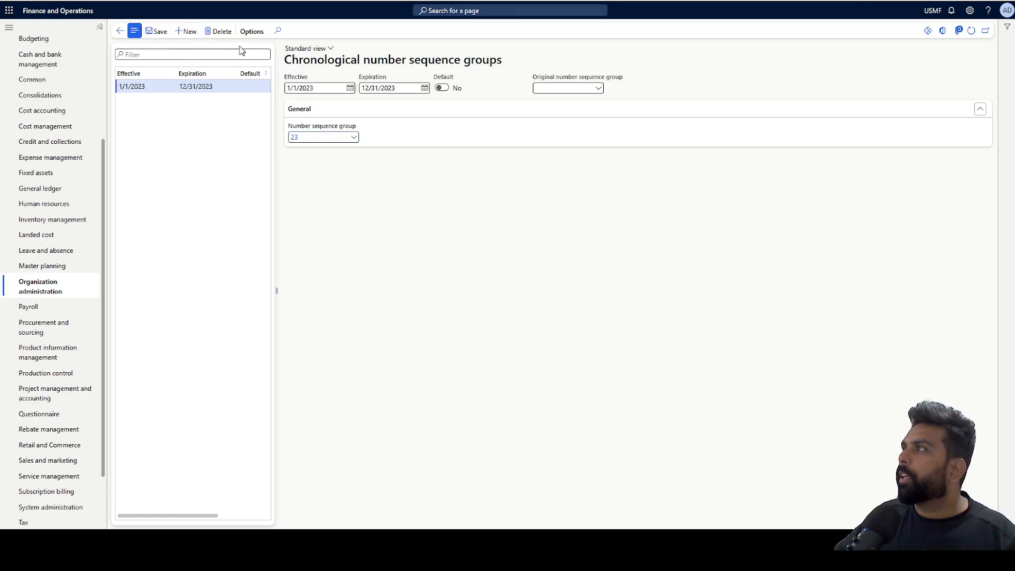
pyautogui.click(350, 88)
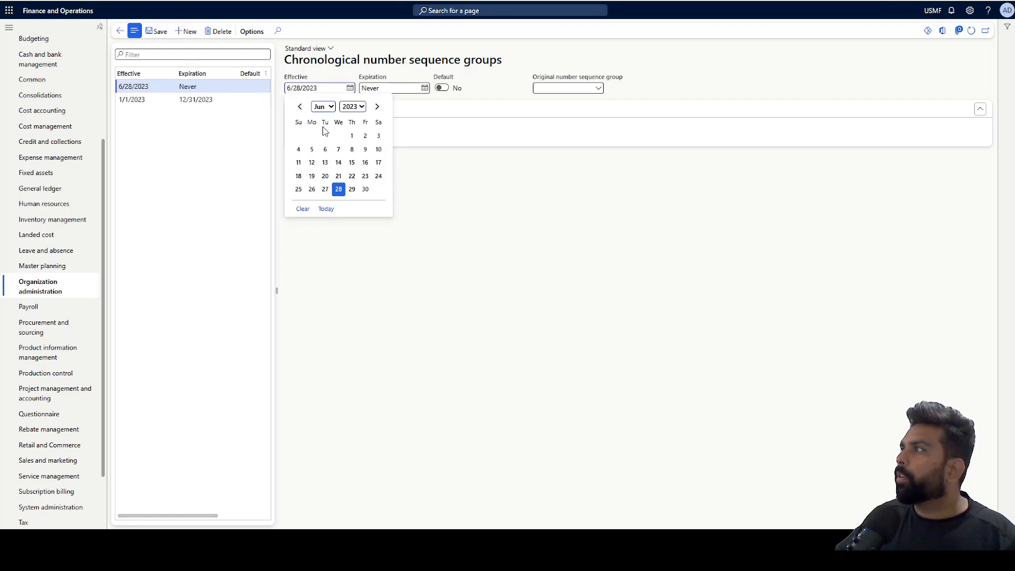
pyautogui.click(324, 121)
pyautogui.click(354, 108)
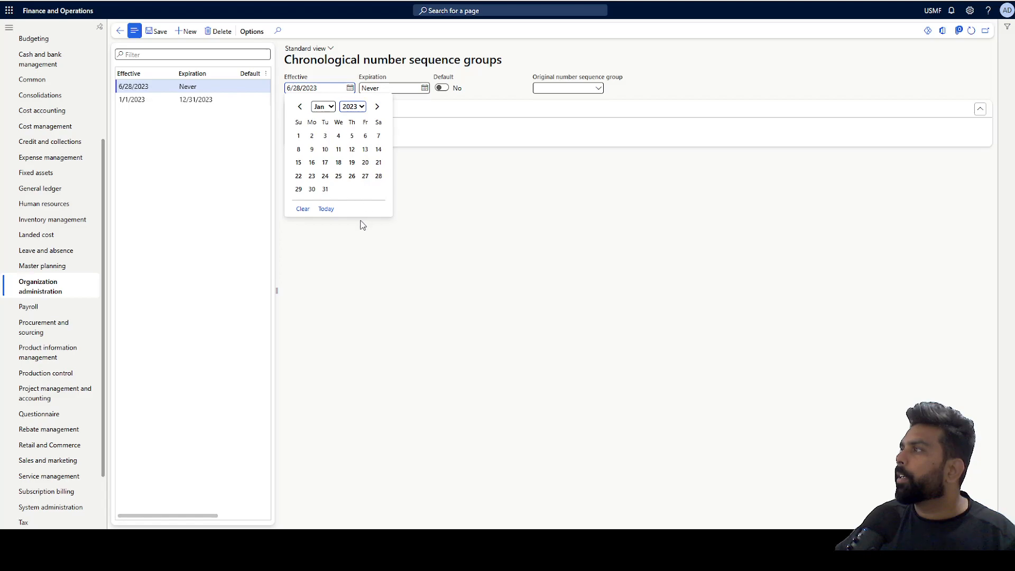
pyautogui.click(362, 116)
pyautogui.click(312, 136)
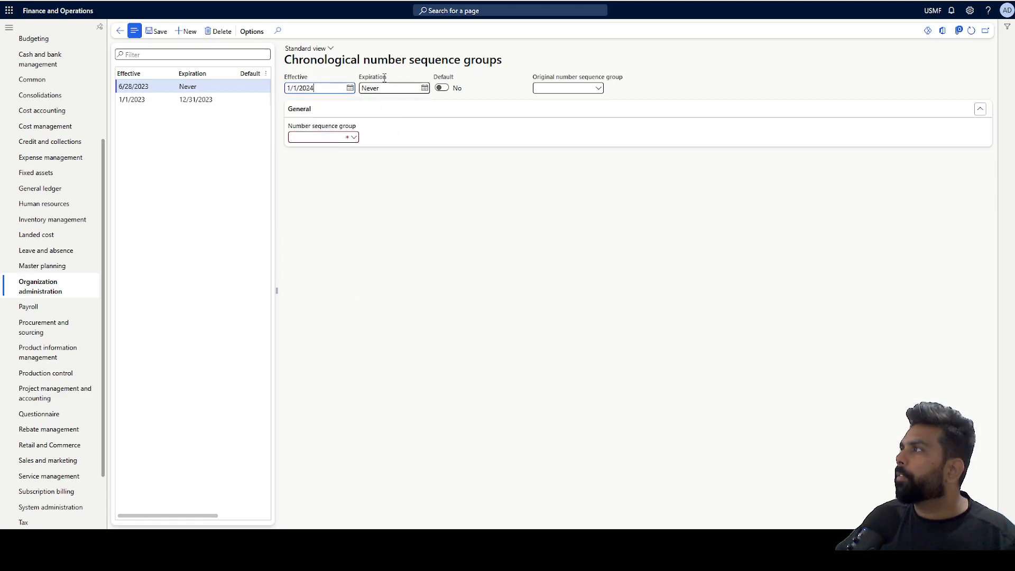
# Step: Set the 1/1/2024 record's expiration date to 12/31/2024 and its number sequence group to 24
pyautogui.click(425, 87)
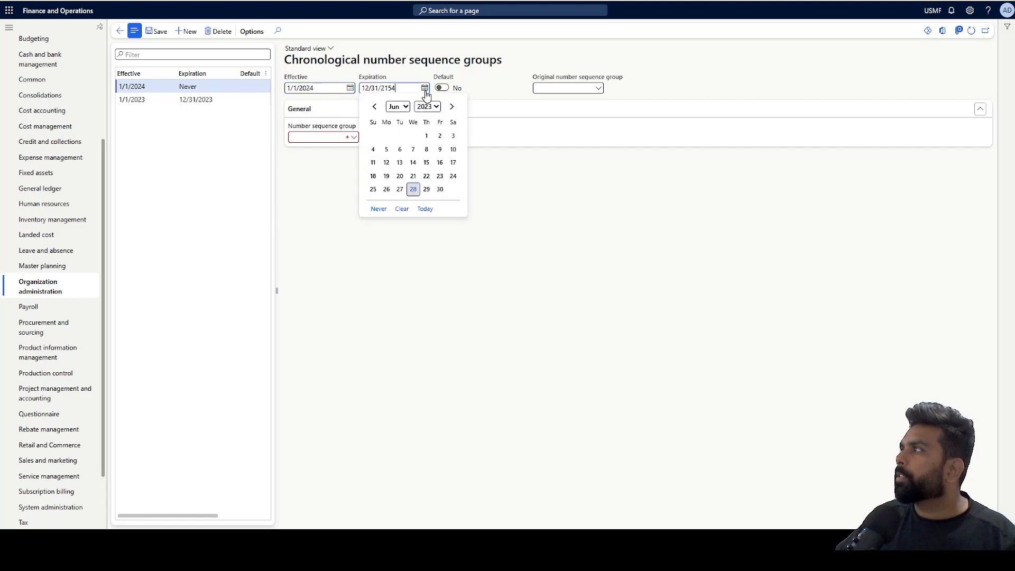
pyautogui.click(396, 221)
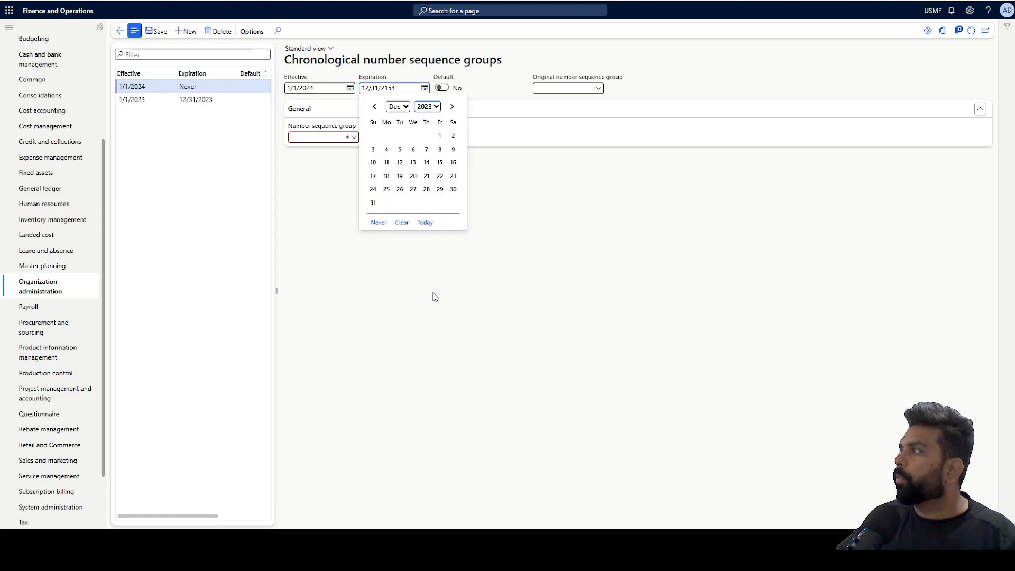
pyautogui.press('Down')
pyautogui.click(399, 190)
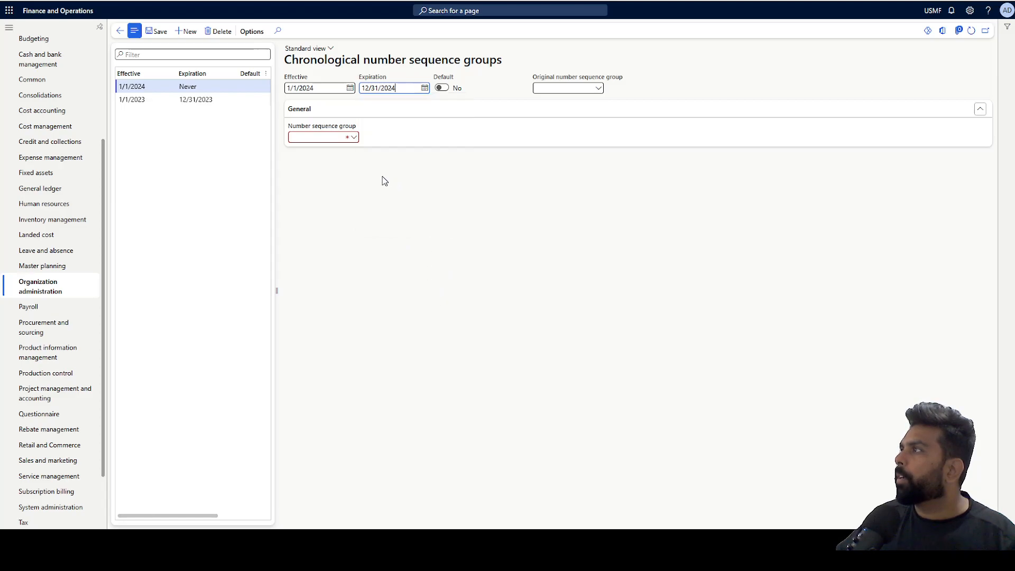
pyautogui.click(353, 137)
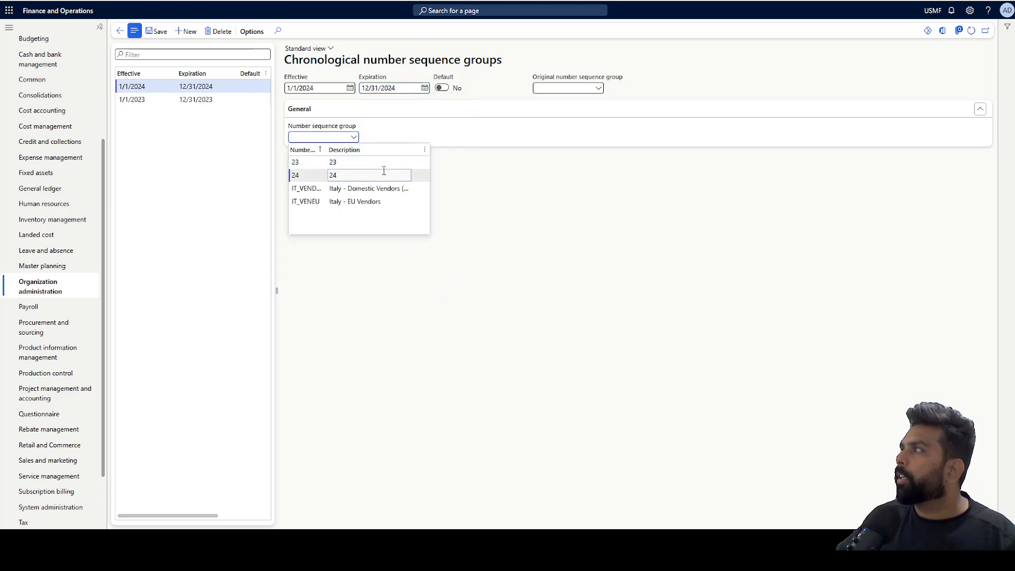
pyautogui.click(375, 174)
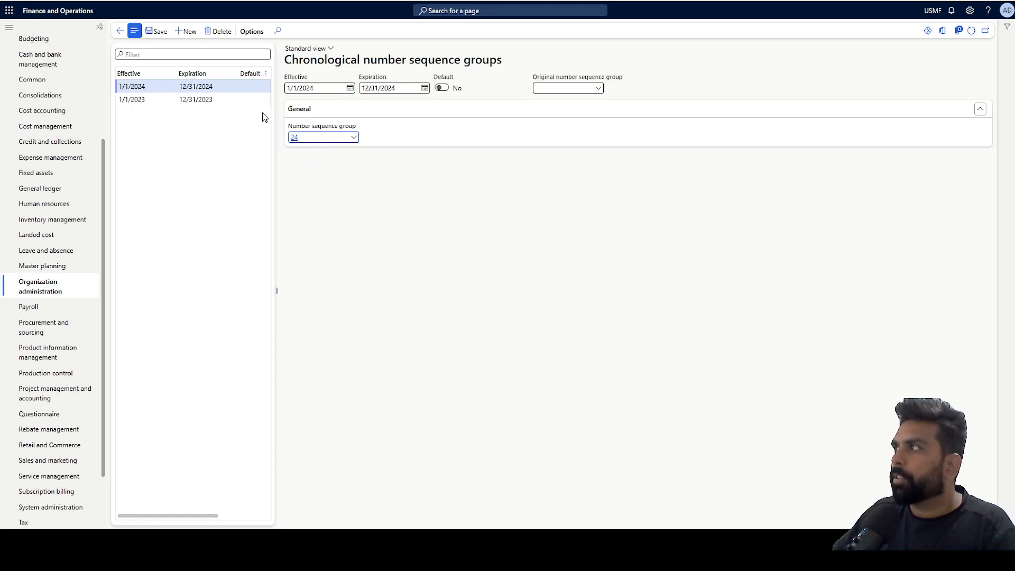
pyautogui.click(236, 102)
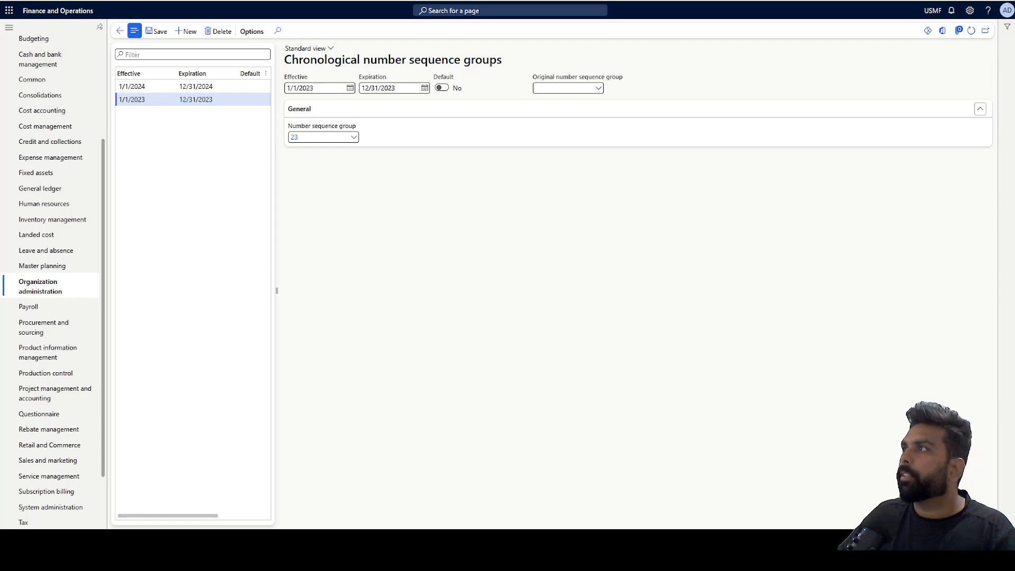
# Step: Create a free text invoice in Accounts receivable for the customer Contoso Retail San Diego
pyautogui.scroll(3, 58, 110)
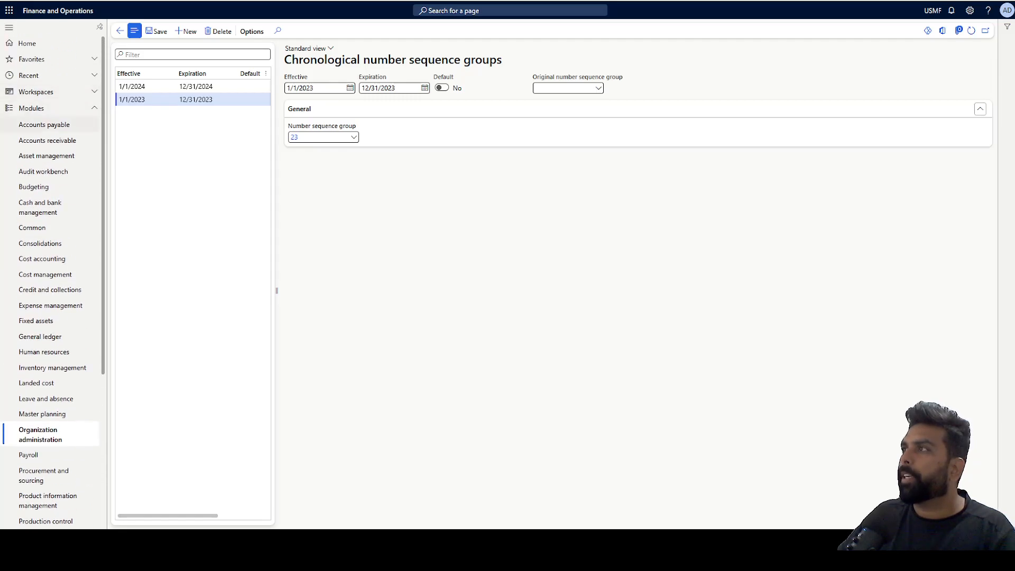
pyautogui.click(65, 141)
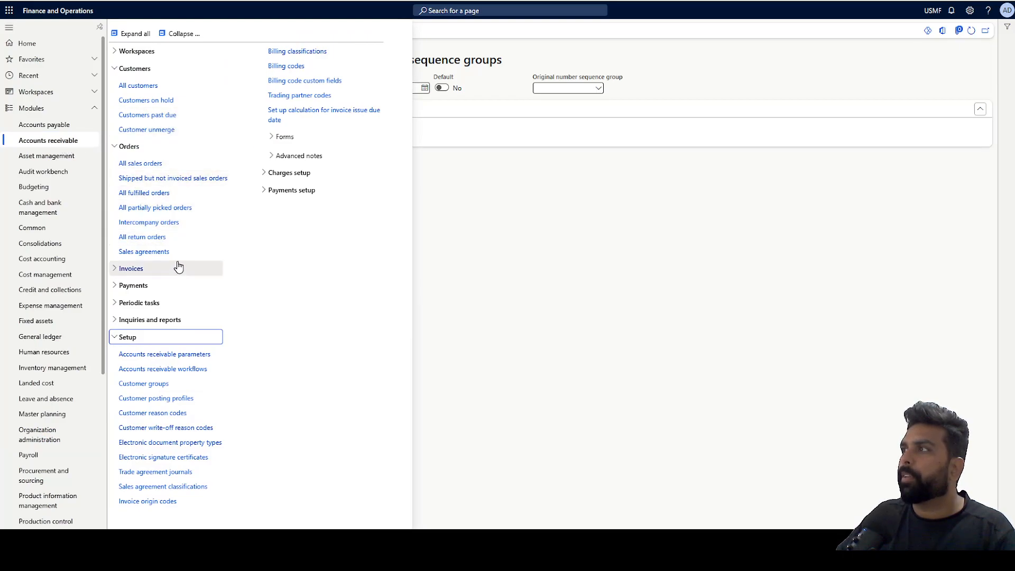
pyautogui.click(153, 270)
pyautogui.click(147, 287)
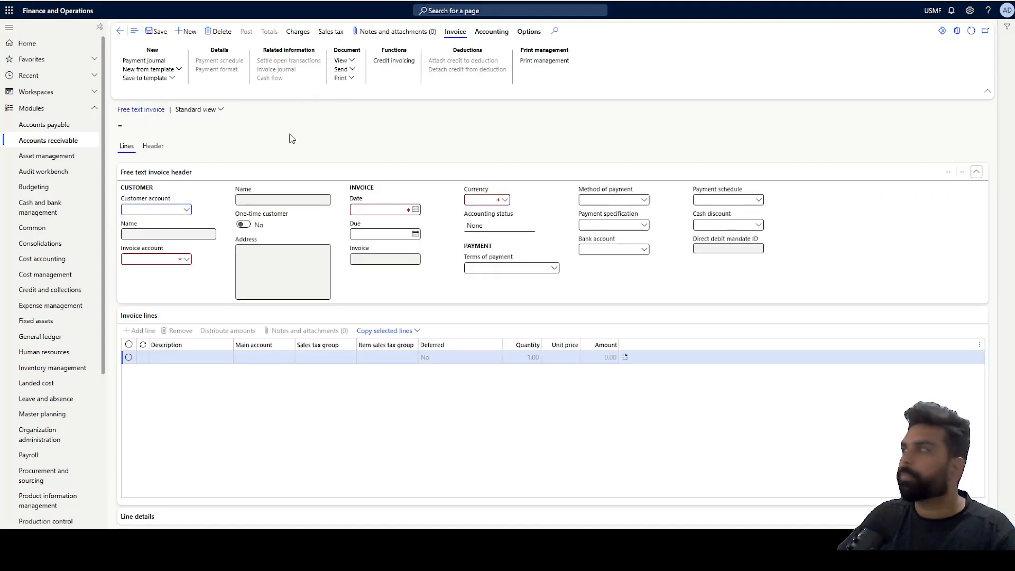
pyautogui.click(187, 211)
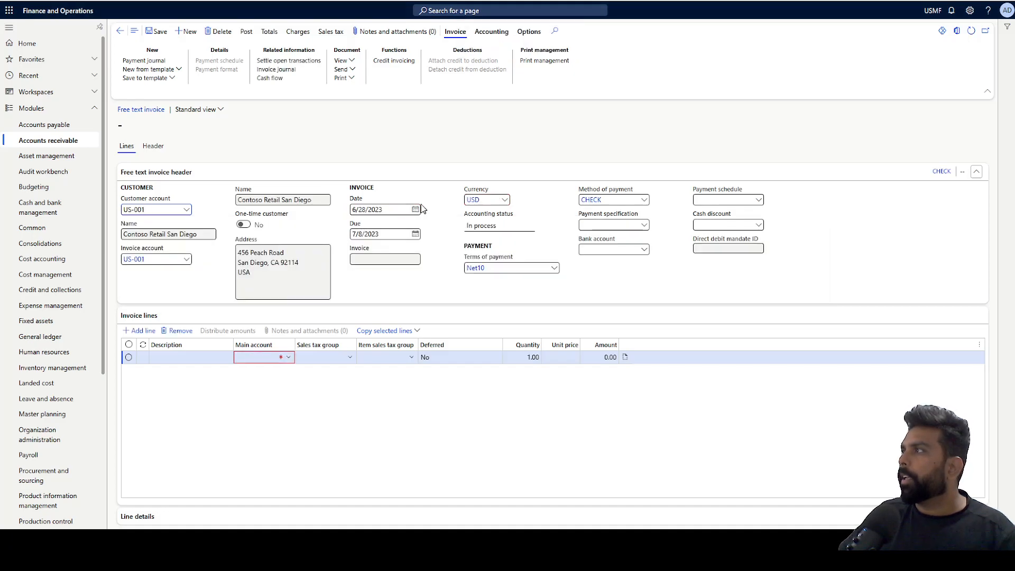
# Step: Describe the invoice line as "test 23" and assign it the Other Revenues main account
pyautogui.click(209, 358)
pyautogui.write('test')
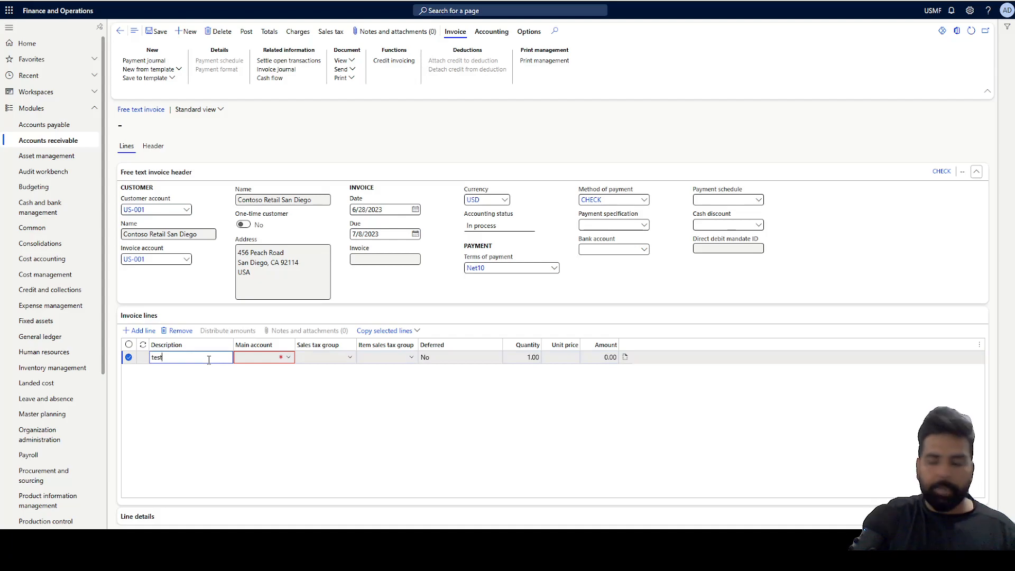
pyautogui.write(' 23')
pyautogui.press('Tab')
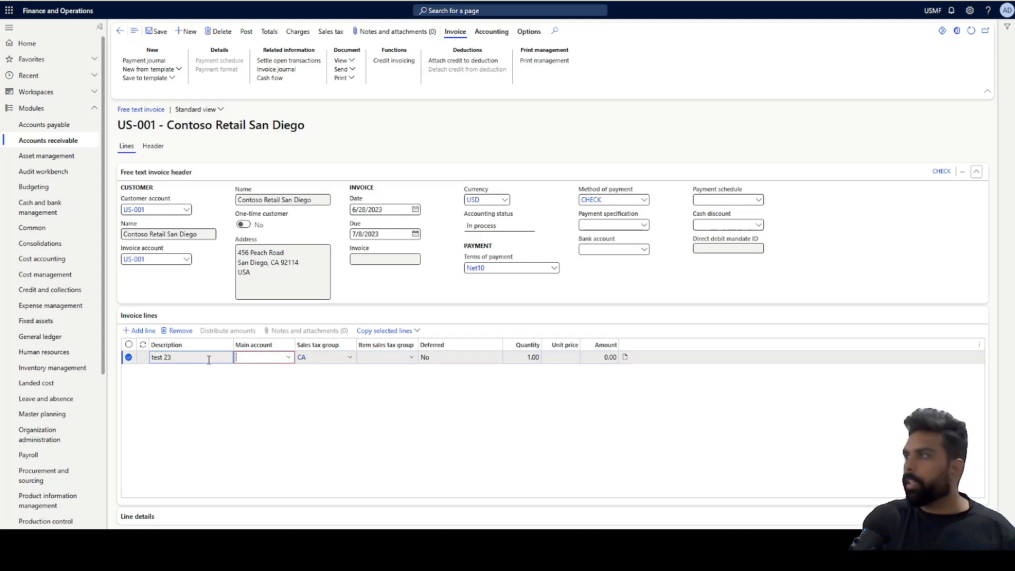
pyautogui.write('4')
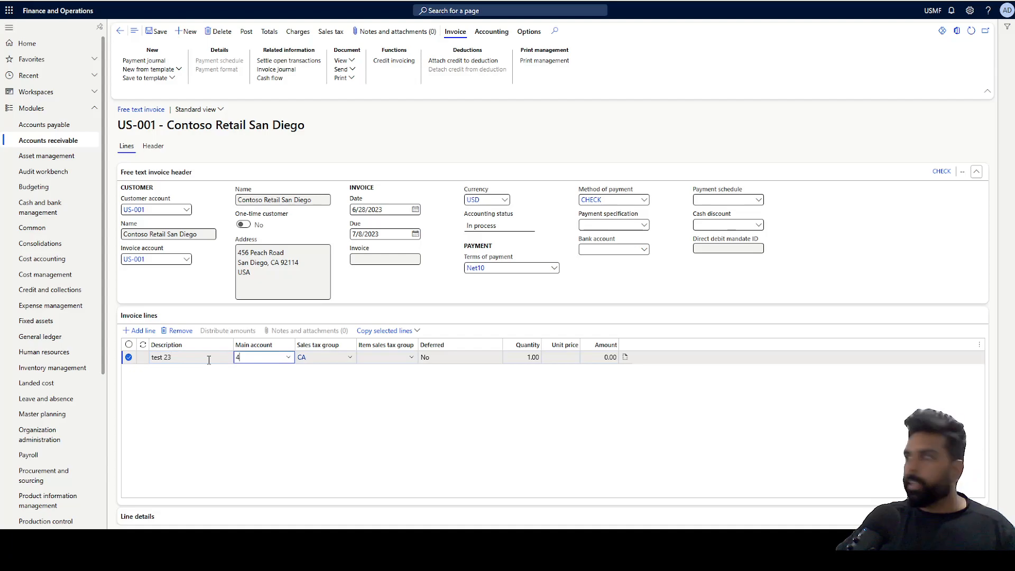
pyautogui.click(289, 358)
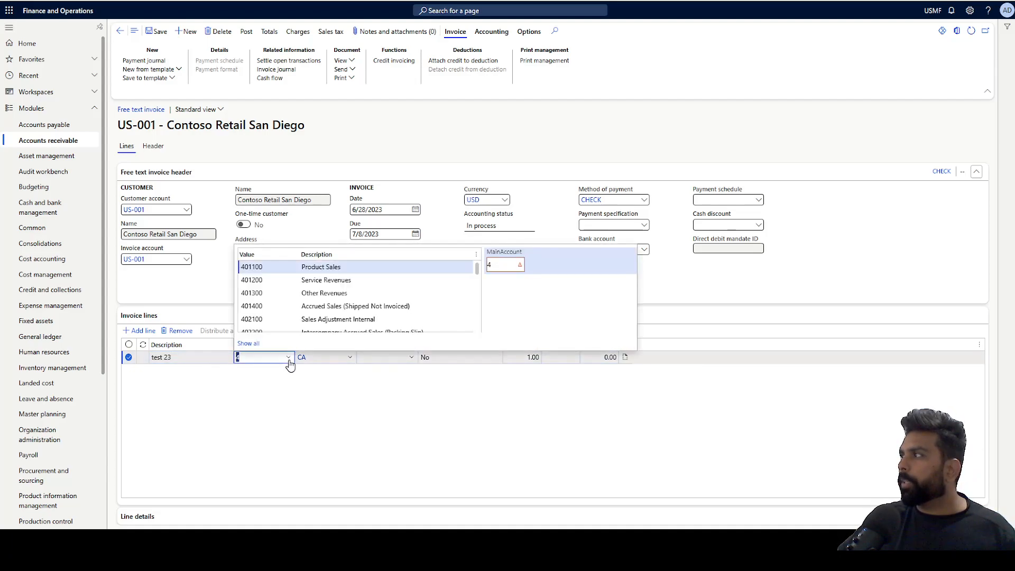
pyautogui.click(308, 293)
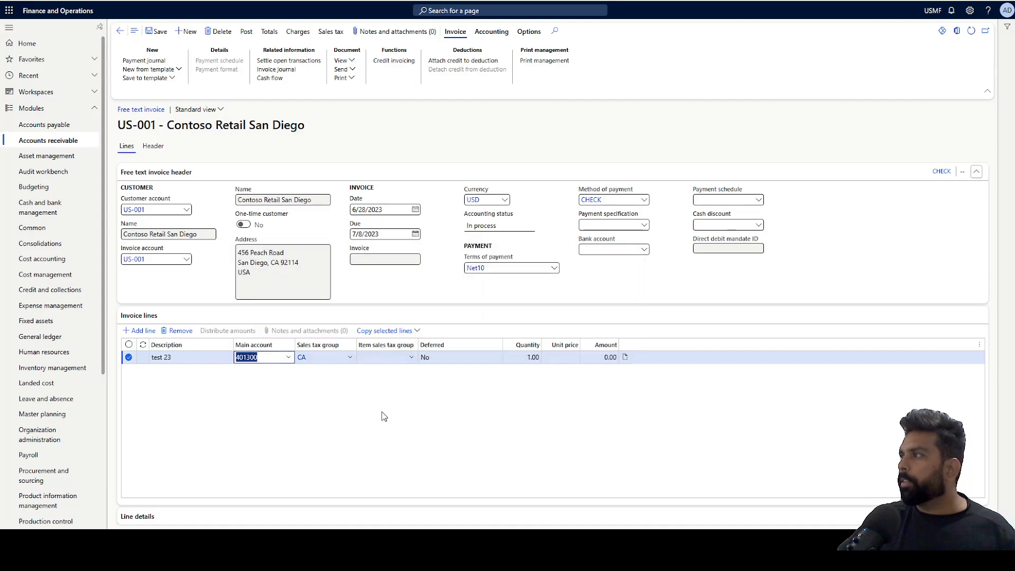
# Step: Set the "test 23" line's unit price to 1000 and save the invoice
pyautogui.click(571, 357)
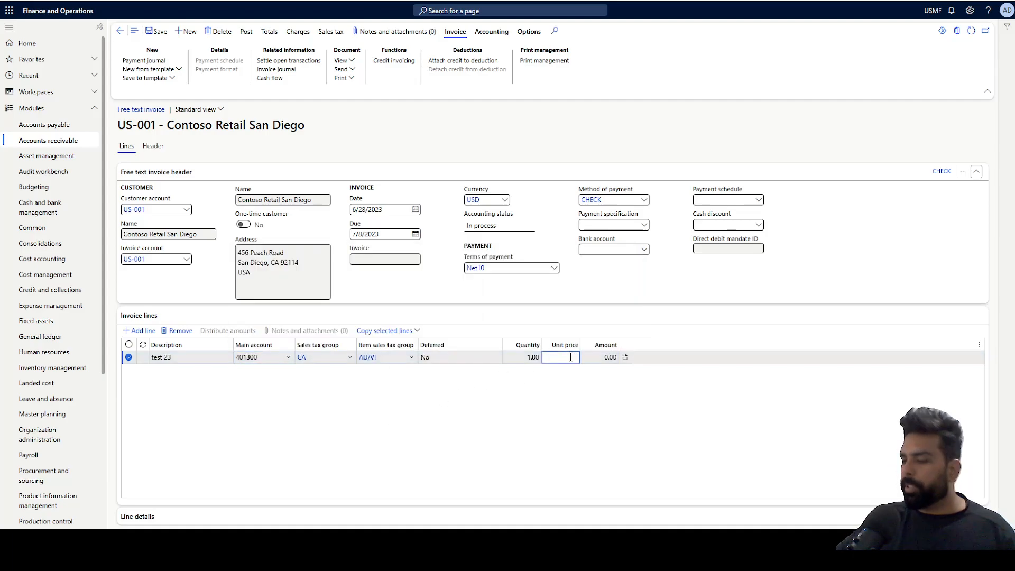
pyautogui.write('1000')
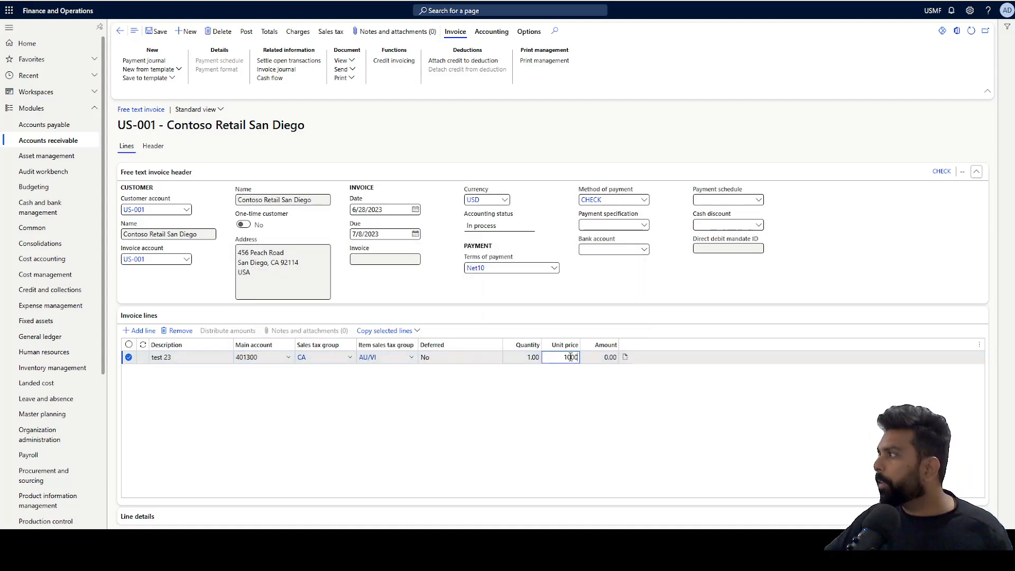
pyautogui.click(351, 415)
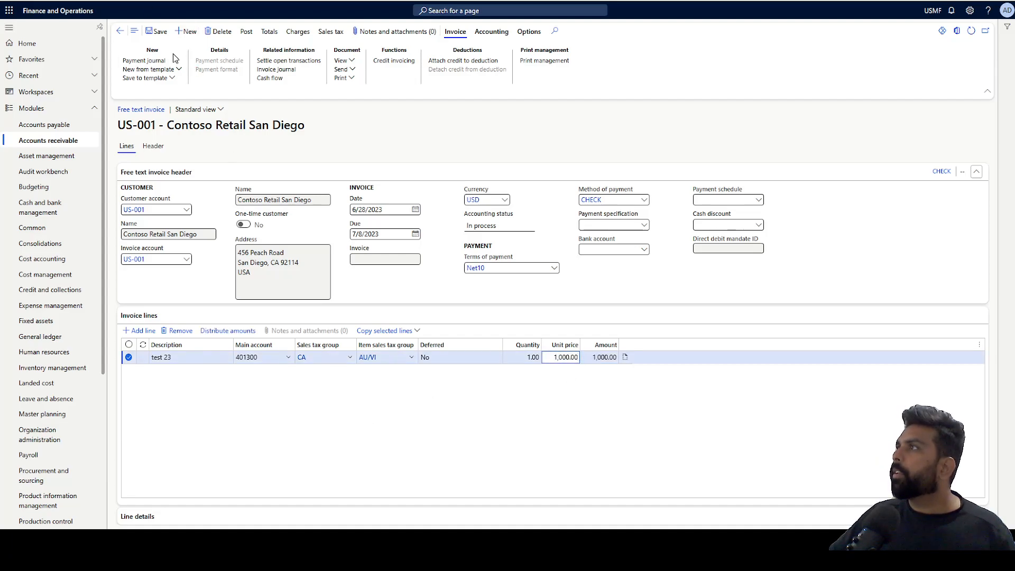
pyautogui.click(158, 33)
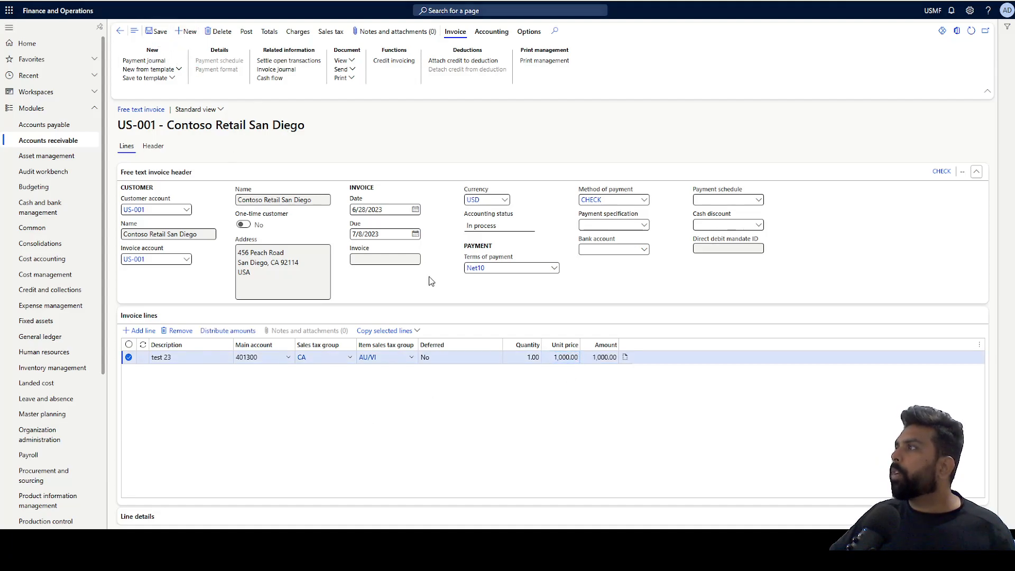
# Step: Post the "test 23" free text invoice and check the invoice number assigned to it
pyautogui.click(385, 259)
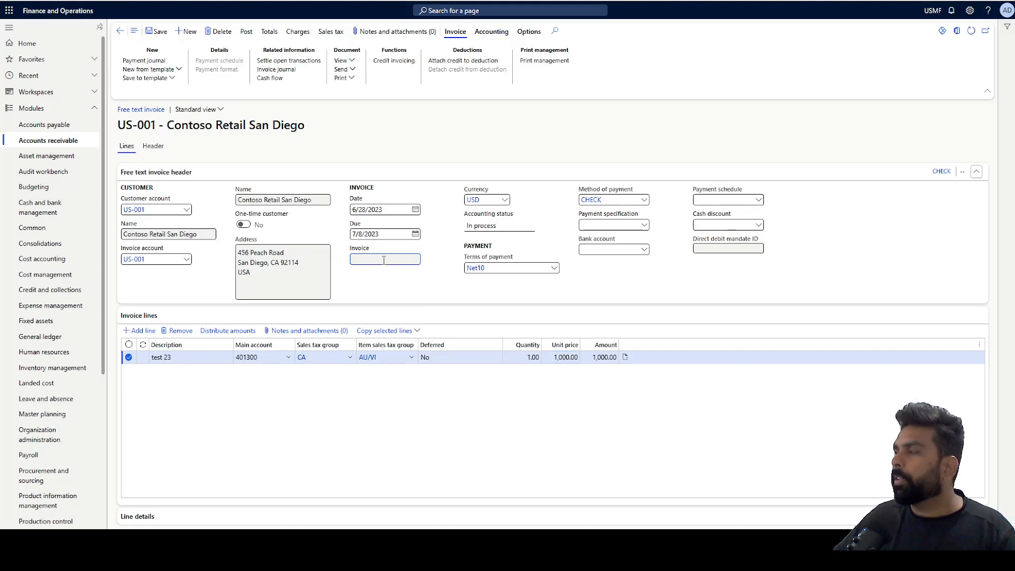
pyautogui.click(246, 33)
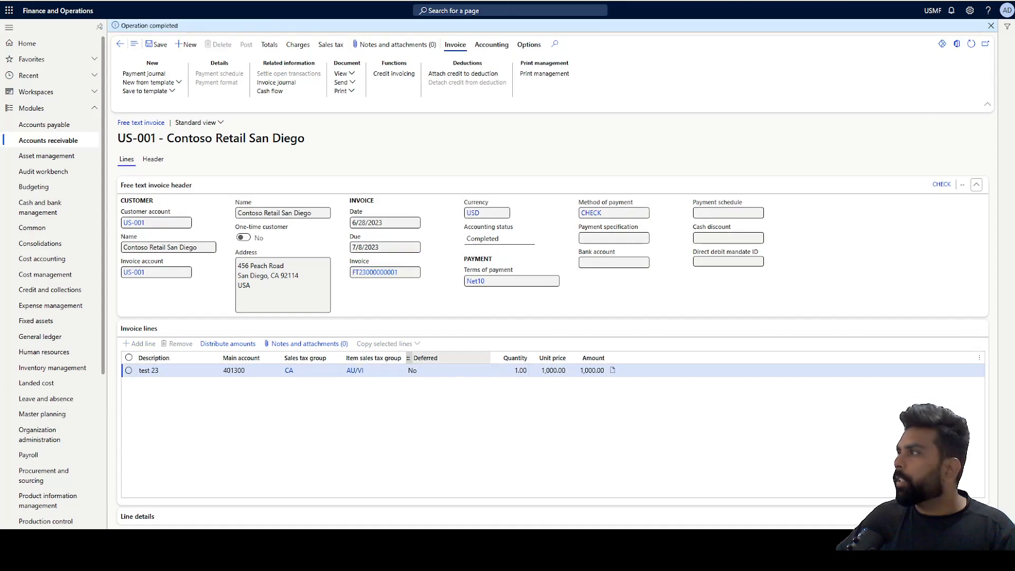
pyautogui.moveTo(395, 273); pyautogui.dragTo(345, 279)
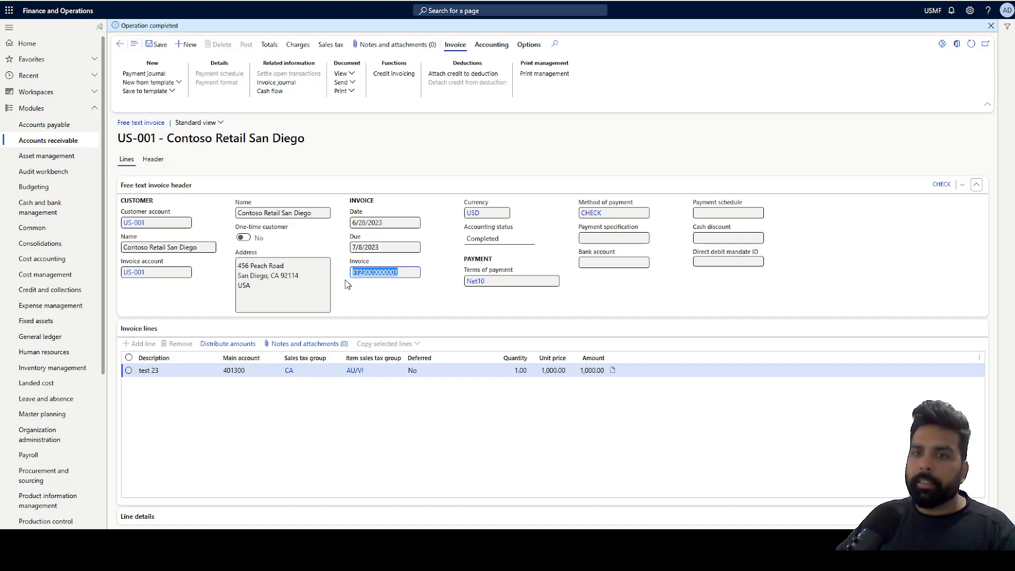
# Step: Create another free text invoice for Contoso Retail San Diego with the invoice date 6/28/2024
pyautogui.click(188, 47)
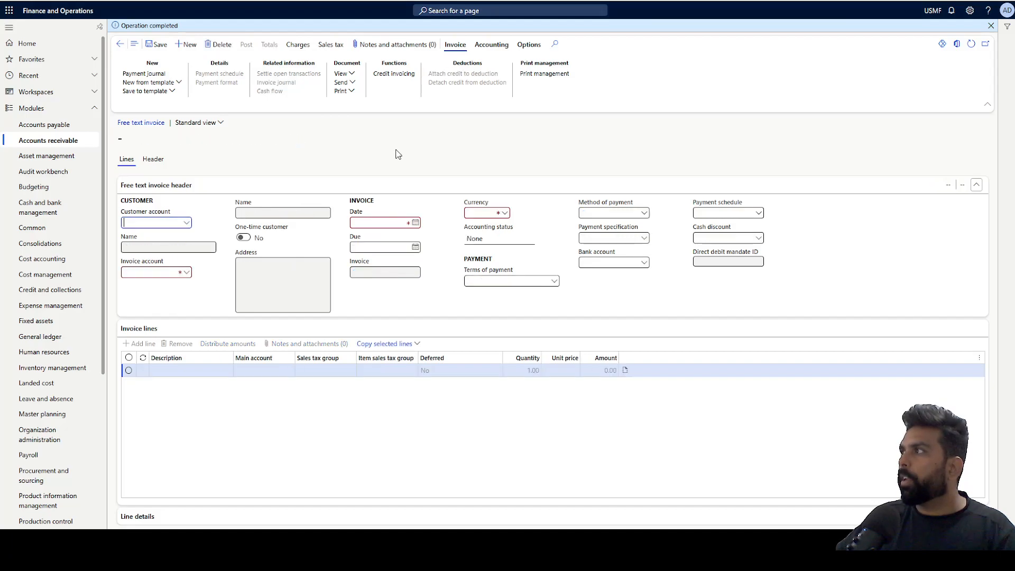
pyautogui.click(187, 224)
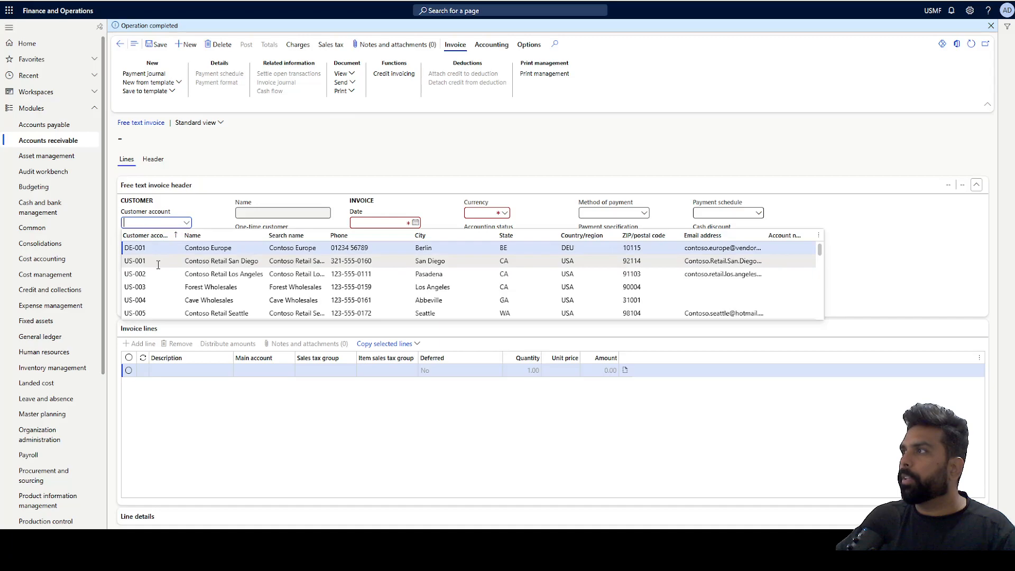
pyautogui.click(338, 261)
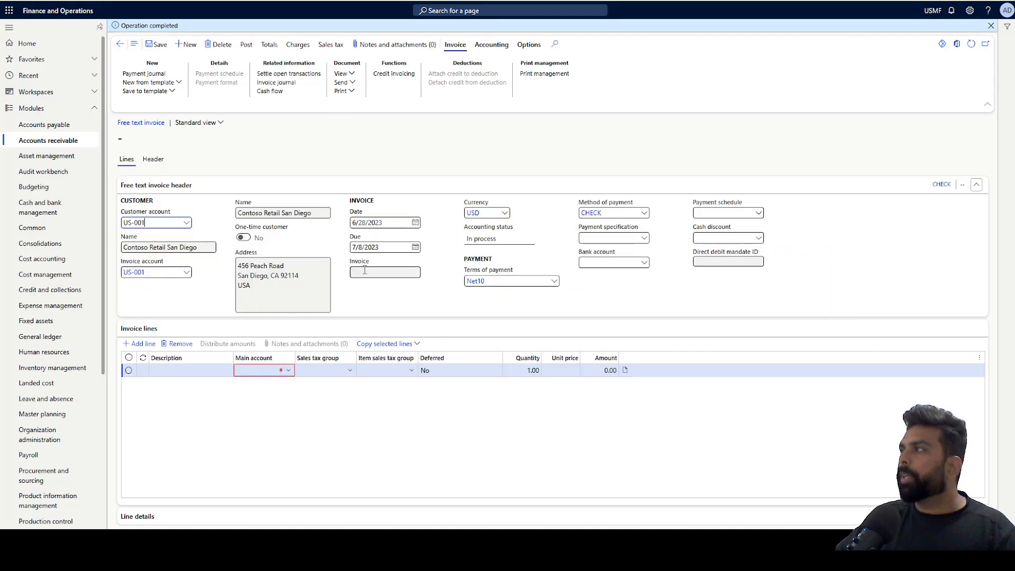
pyautogui.click(405, 221)
pyautogui.press('BackSpace')
pyautogui.write('4')
pyautogui.press('Tab')
pyautogui.click(421, 296)
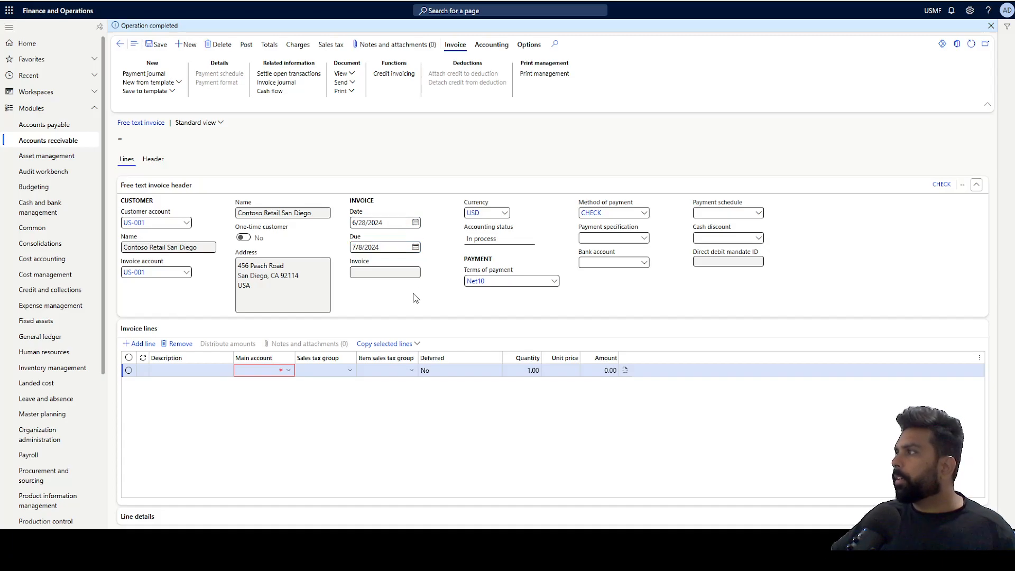
# Step: Describe the new invoice's line as "test 24" and assign it the Other Revenues main account
pyautogui.click(194, 370)
pyautogui.write('test')
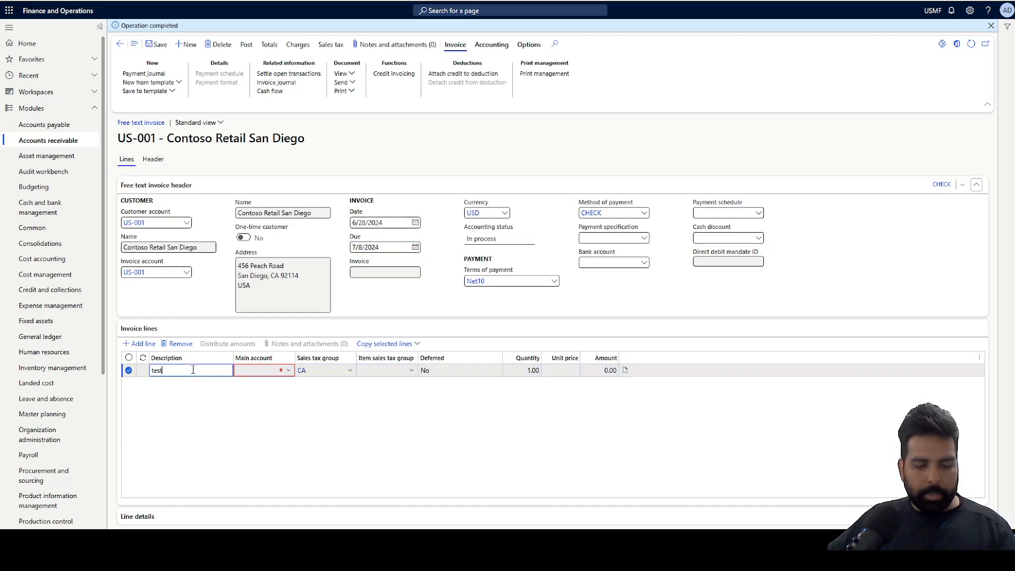
pyautogui.write(' 24')
pyautogui.click(288, 371)
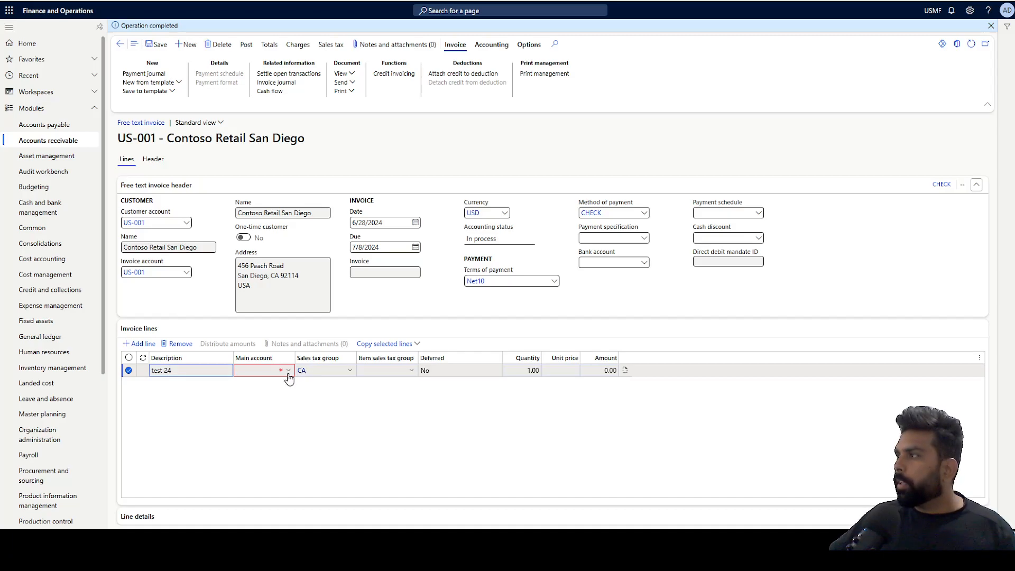
pyautogui.write('4')
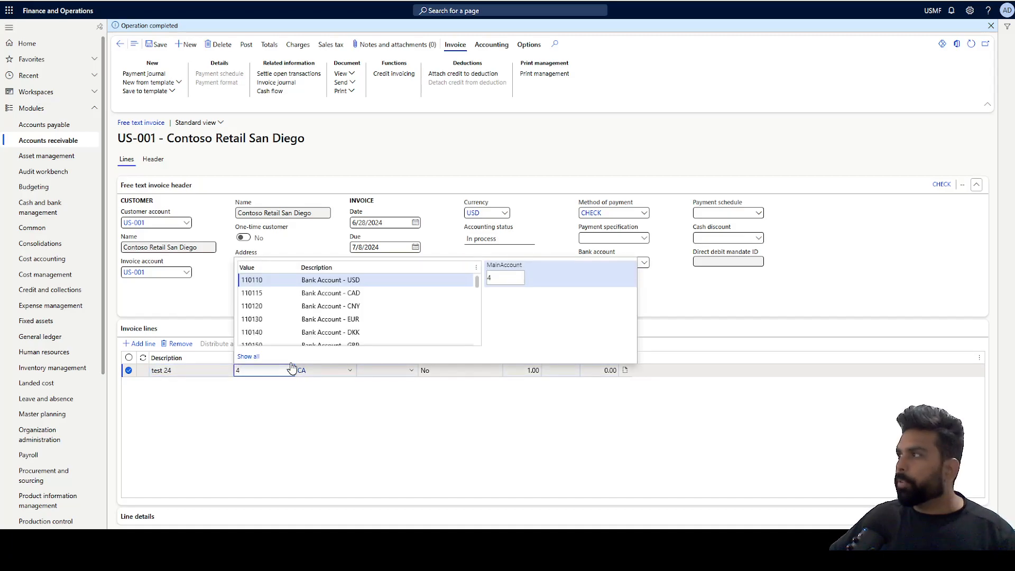
pyautogui.click(323, 306)
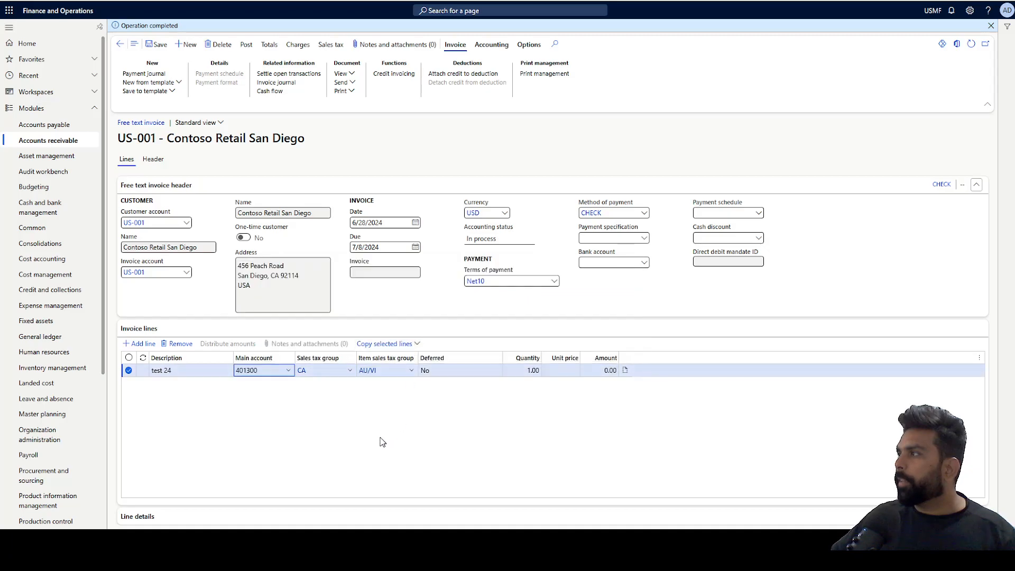
# Step: Set the "test 24" line's unit price to 2000 and save the invoice
pyautogui.click(564, 370)
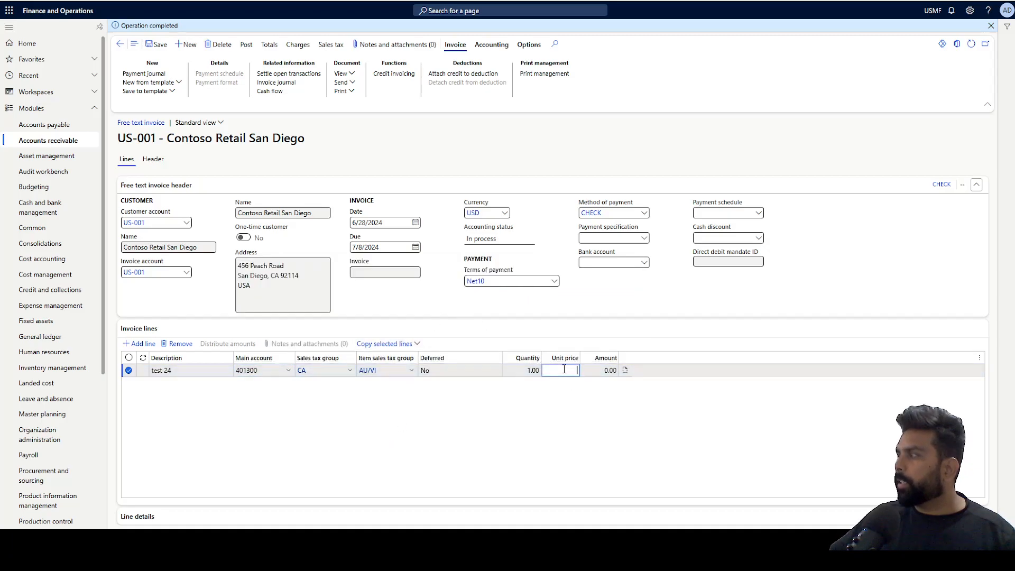
pyautogui.write('2000')
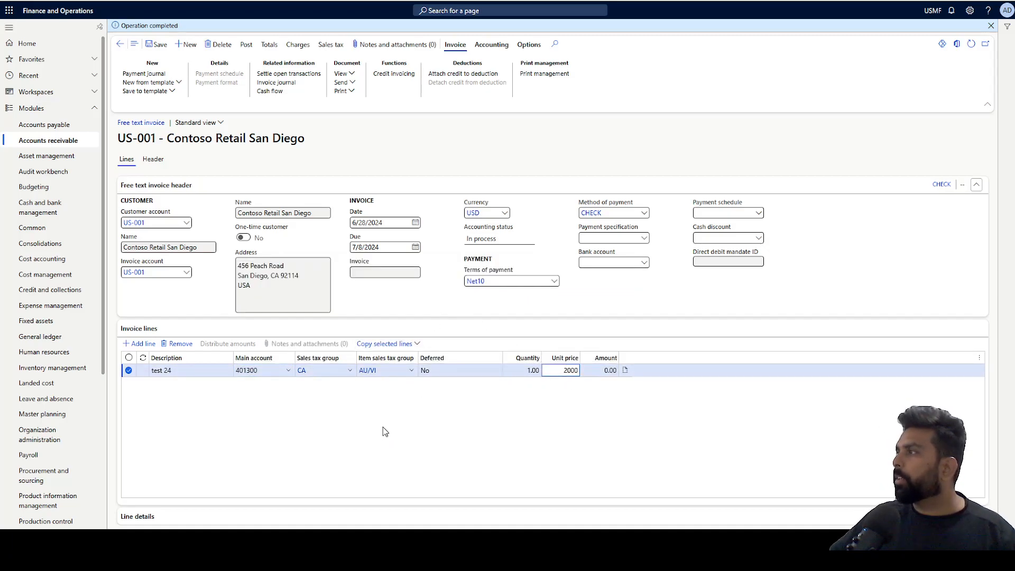
pyautogui.click(155, 46)
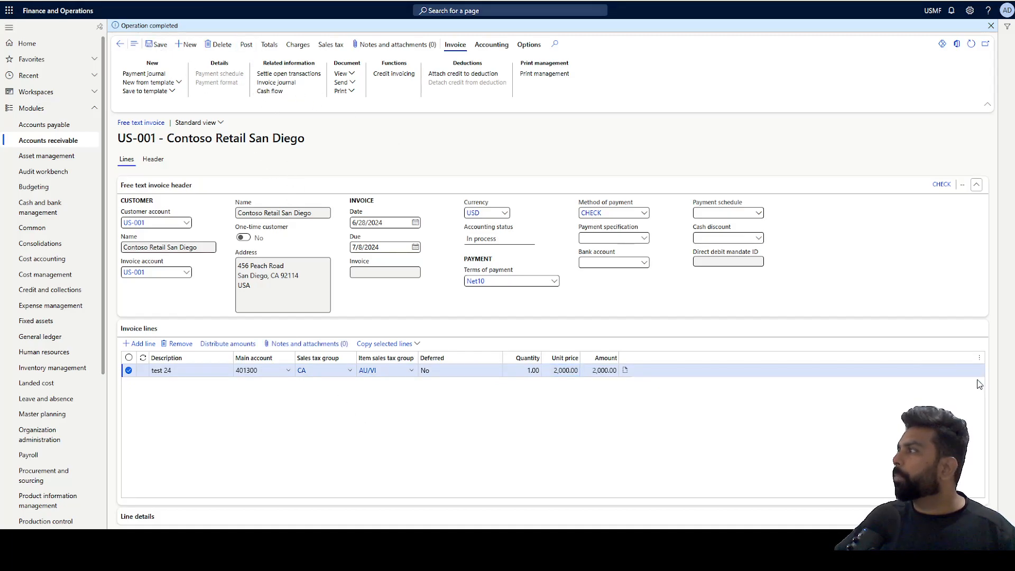
# Step: Post the "test 24" free text invoice and check the invoice number assigned to it
pyautogui.click(957, 517)
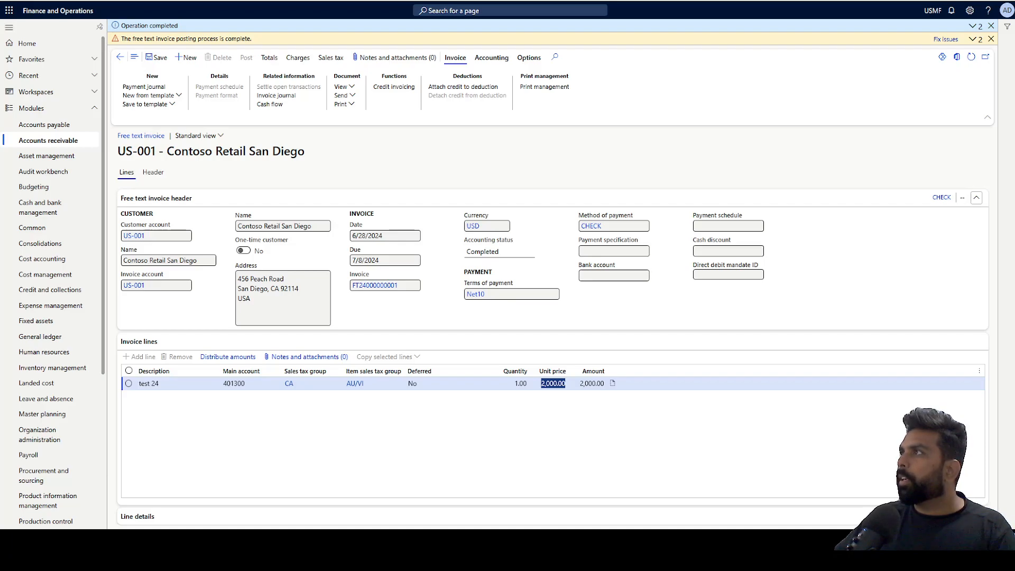
pyautogui.moveTo(410, 286); pyautogui.dragTo(349, 293)
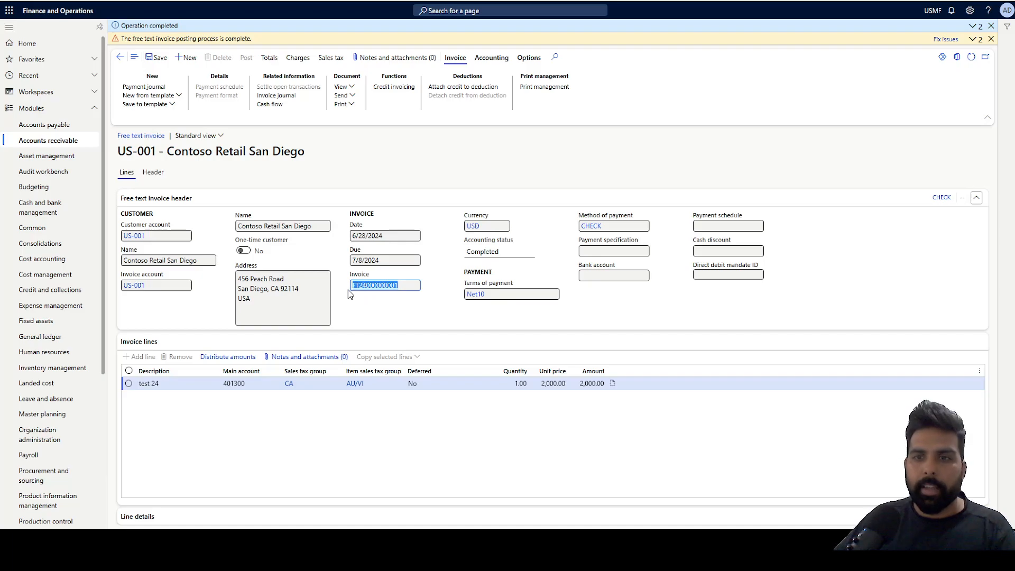
pyautogui.click(354, 317)
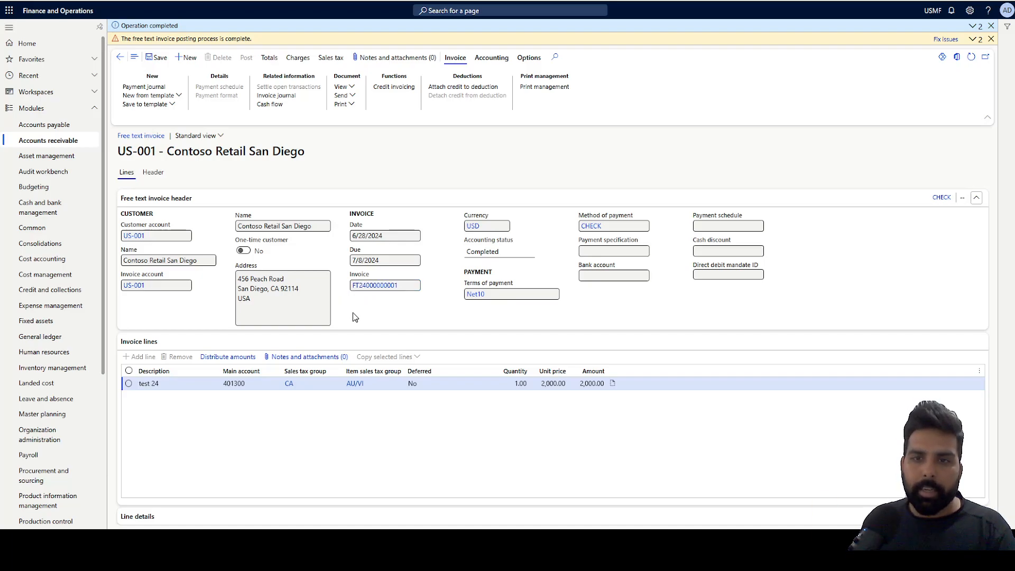